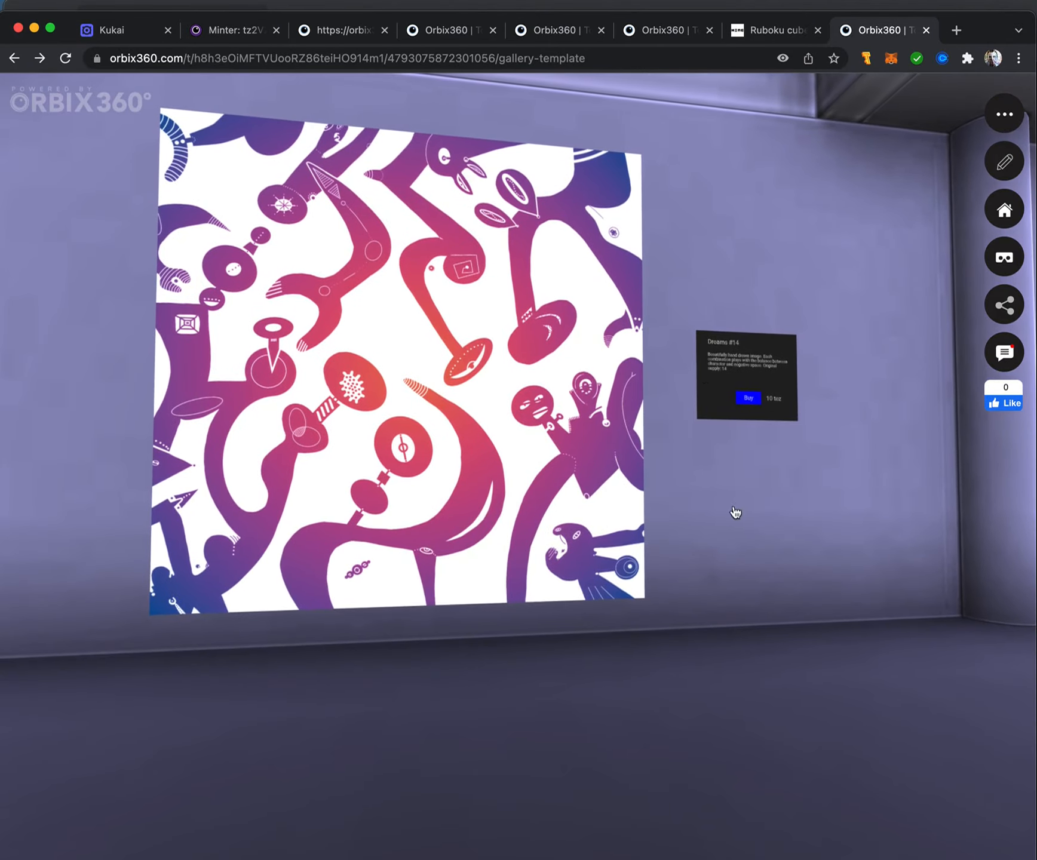
Open the Dreams #14 token's sale page from its gallery label and view the creator profile and Explore pages.
{"action": "mouse_move", "coordinate": [735, 367]}
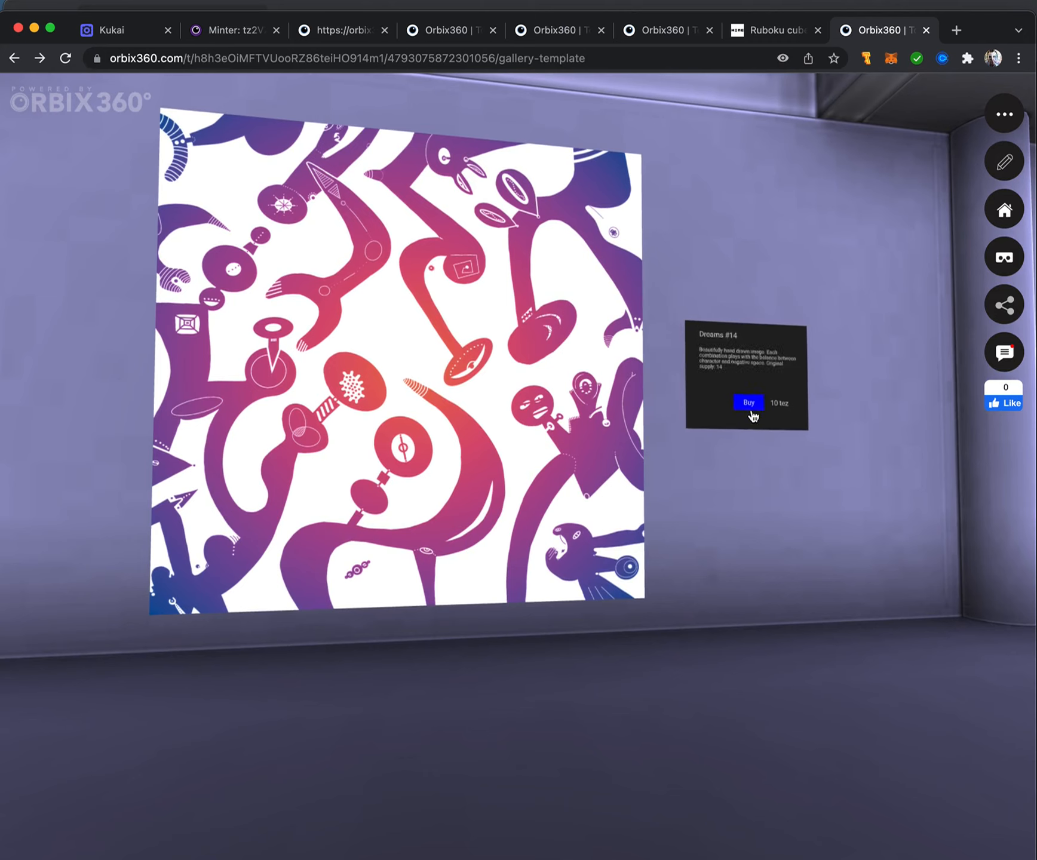
{"action": "left_click", "coordinate": [748, 399]}
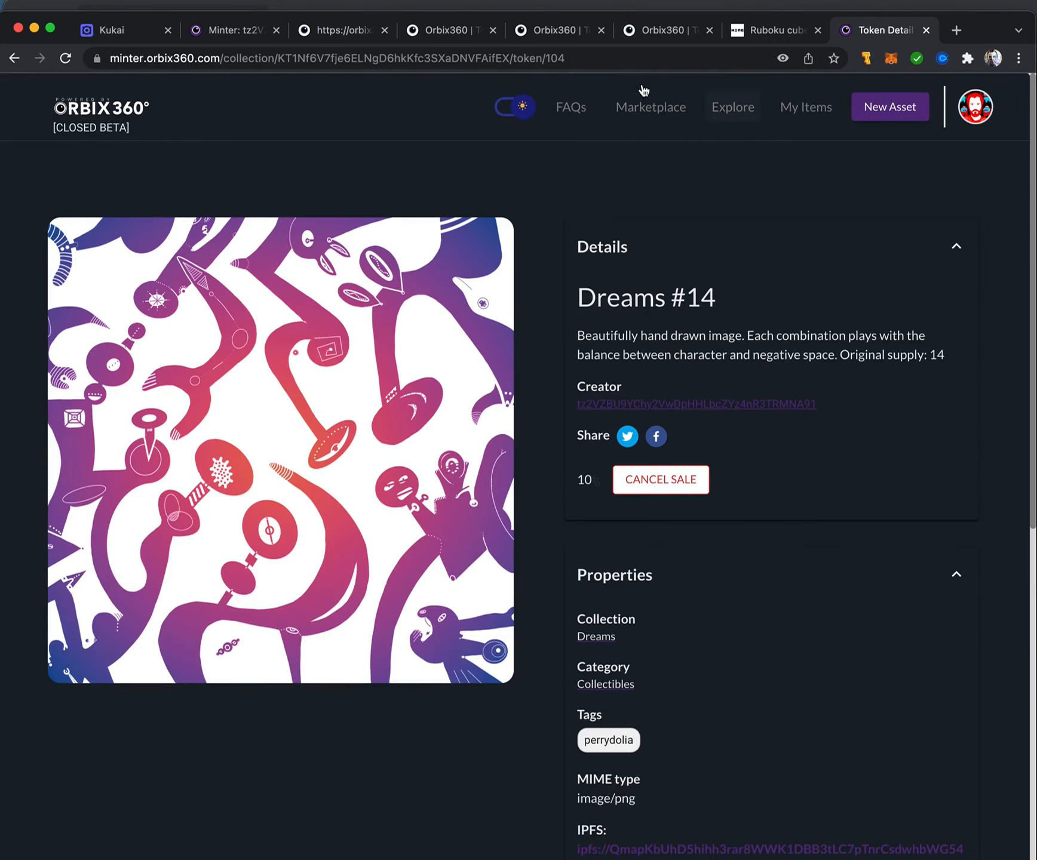
{"action": "left_click", "coordinate": [339, 31]}
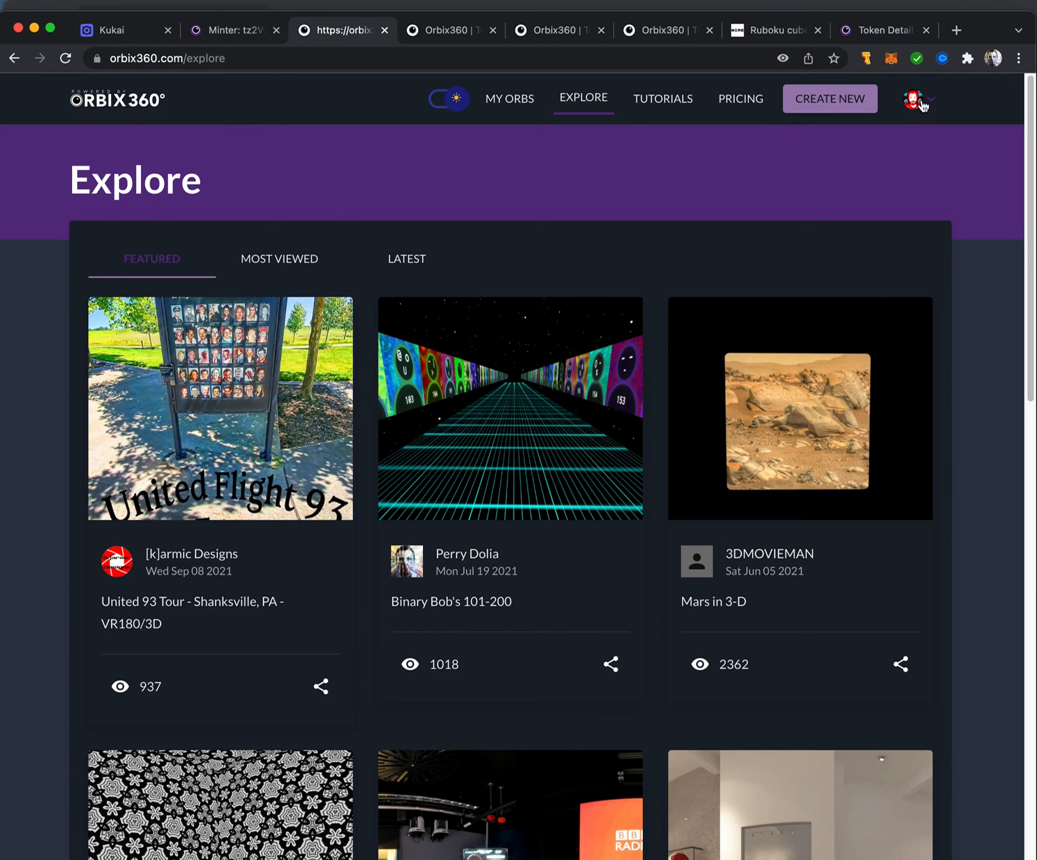
{"action": "left_click", "coordinate": [202, 35]}
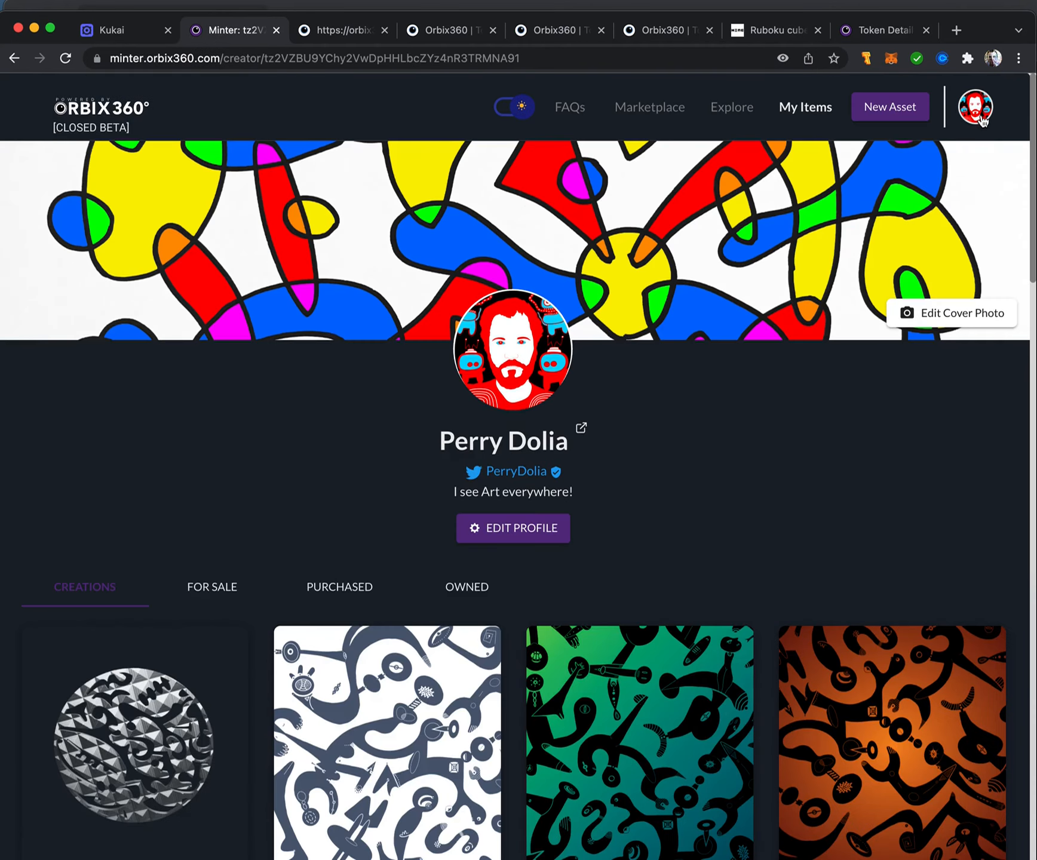
{"action": "left_click", "coordinate": [331, 34]}
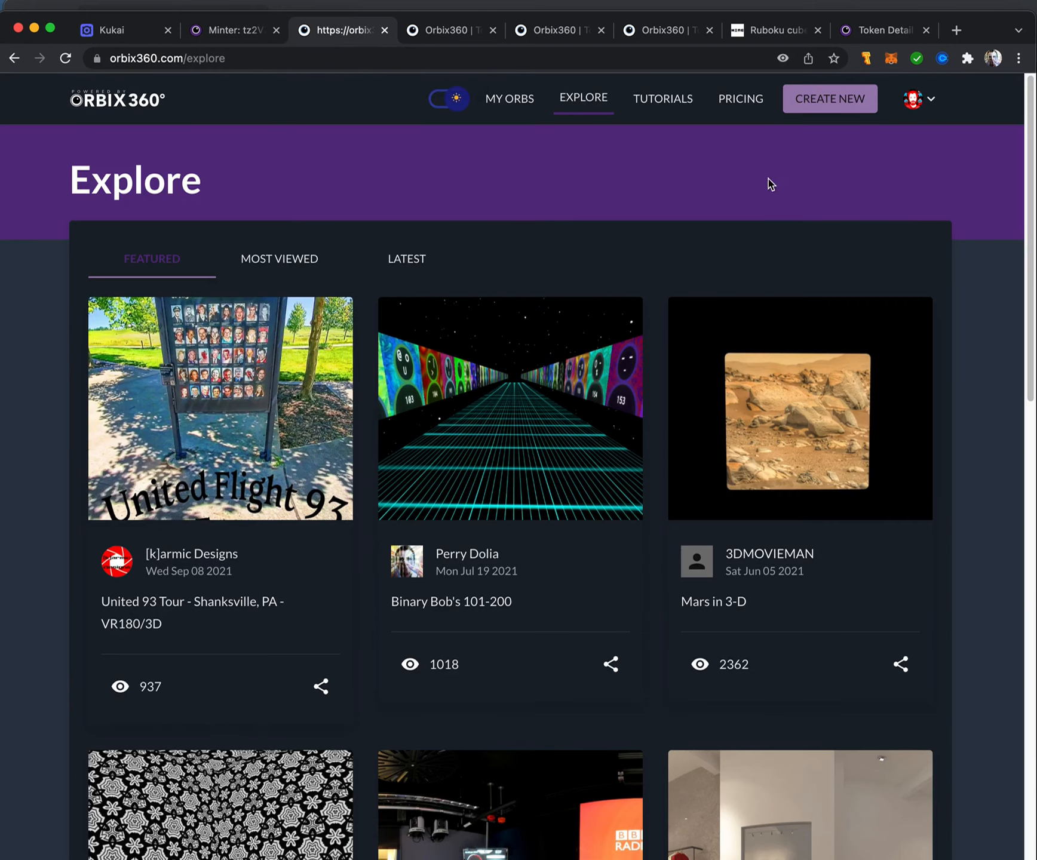
Start creating a new orb and examine the templates offered under NFT Tools.
{"action": "left_click", "coordinate": [829, 102]}
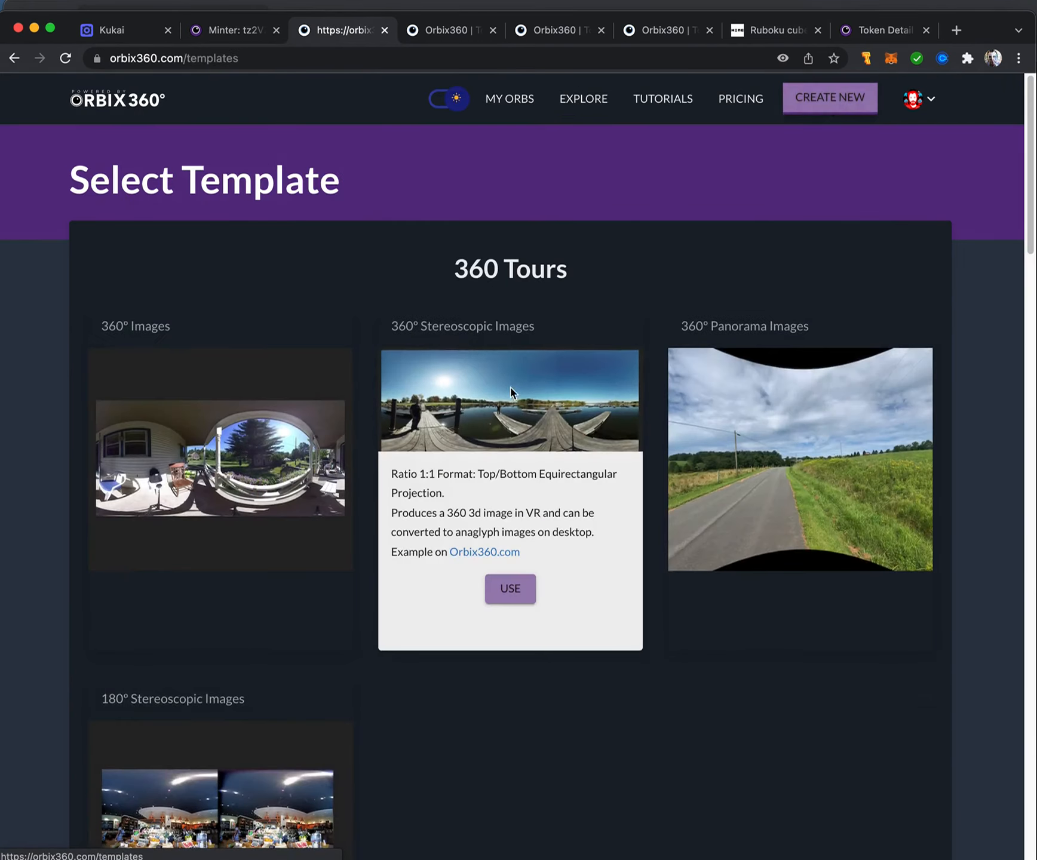
{"action": "scroll", "coordinate": [483, 447], "scroll_direction": "down", "scroll_amount": 9}
{"action": "scroll", "coordinate": [482, 446], "scroll_direction": "down", "scroll_amount": 20}
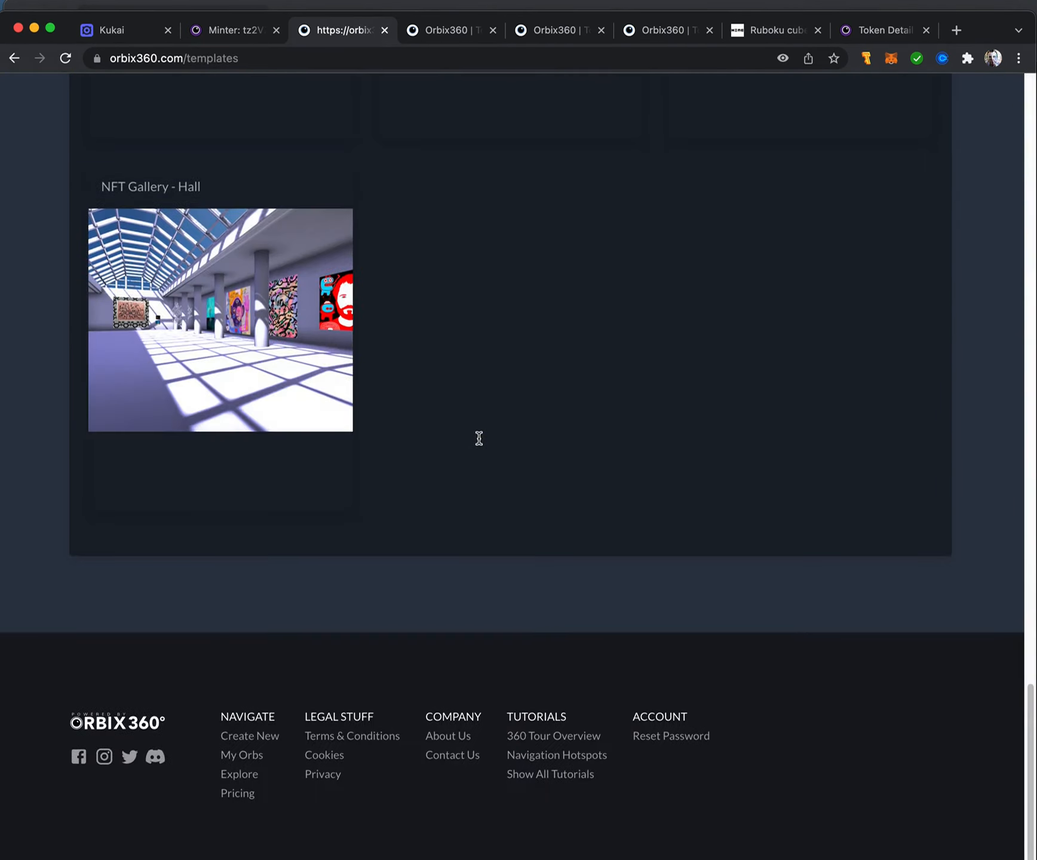
{"action": "scroll", "coordinate": [483, 442], "scroll_direction": "up", "scroll_amount": 10}
{"action": "scroll", "coordinate": [449, 327], "scroll_direction": "down", "scroll_amount": 1}
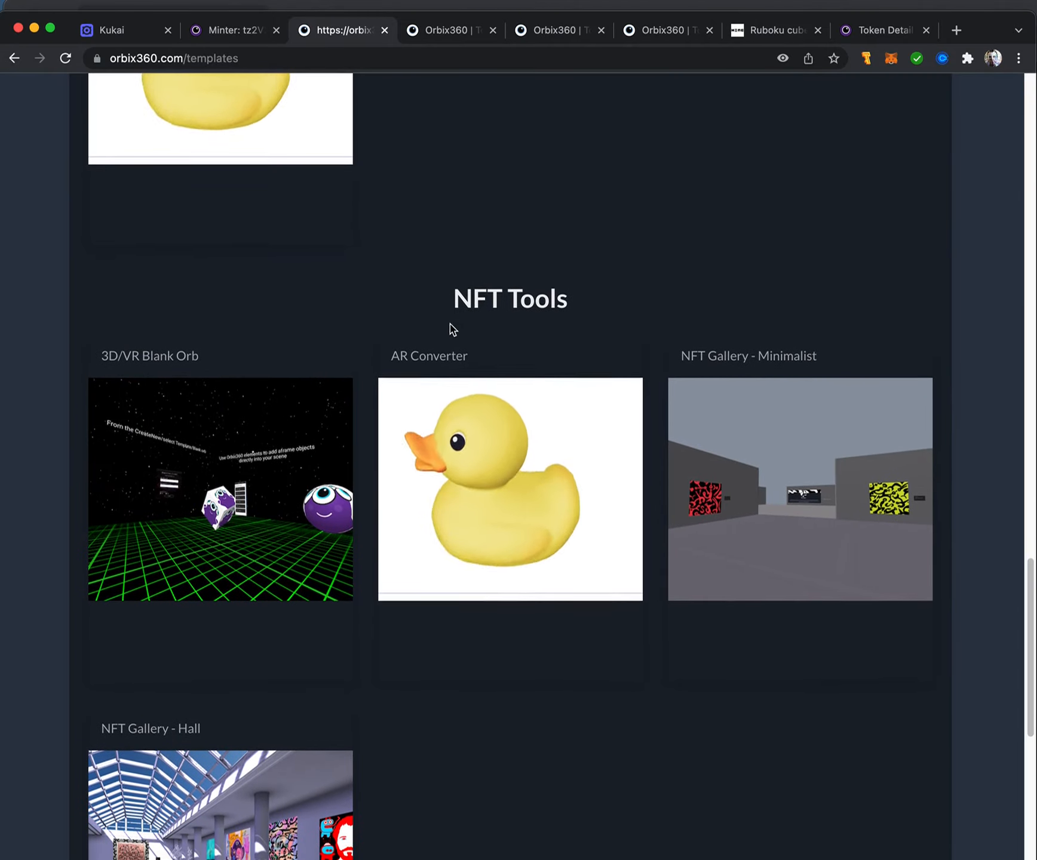
{"action": "scroll", "coordinate": [486, 579], "scroll_direction": "down", "scroll_amount": 1}
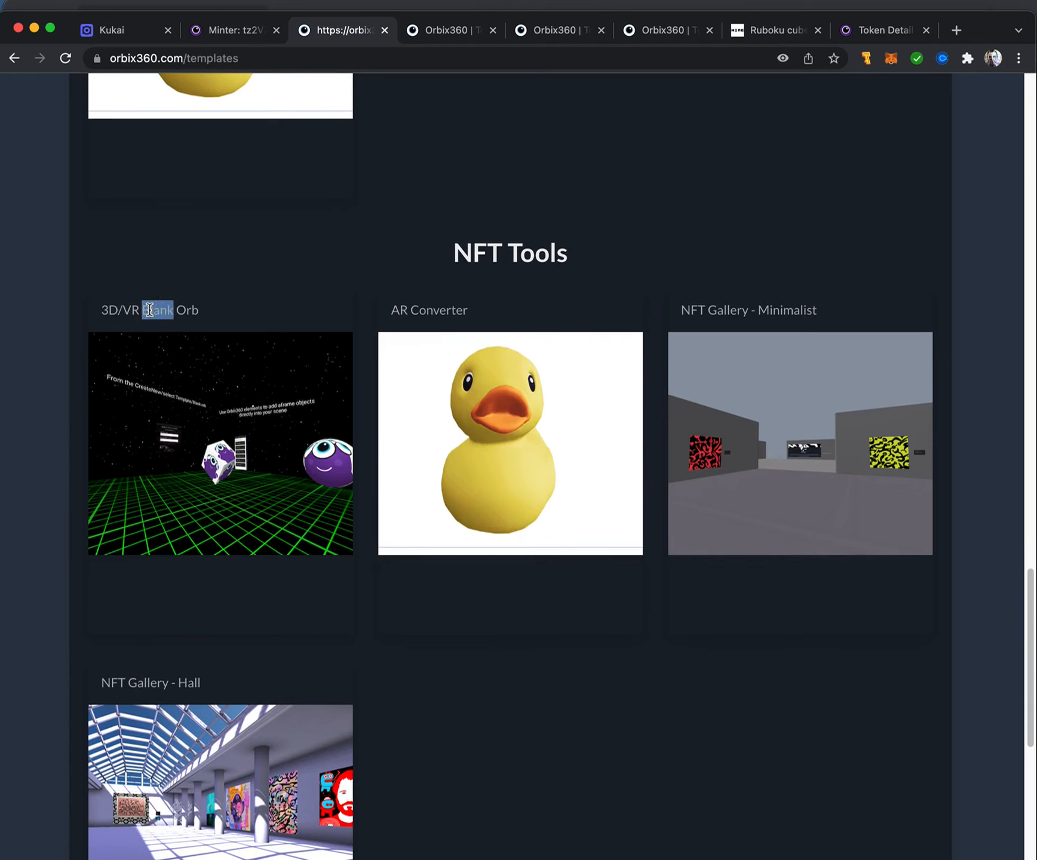
{"action": "triple_click", "coordinate": [149, 310]}
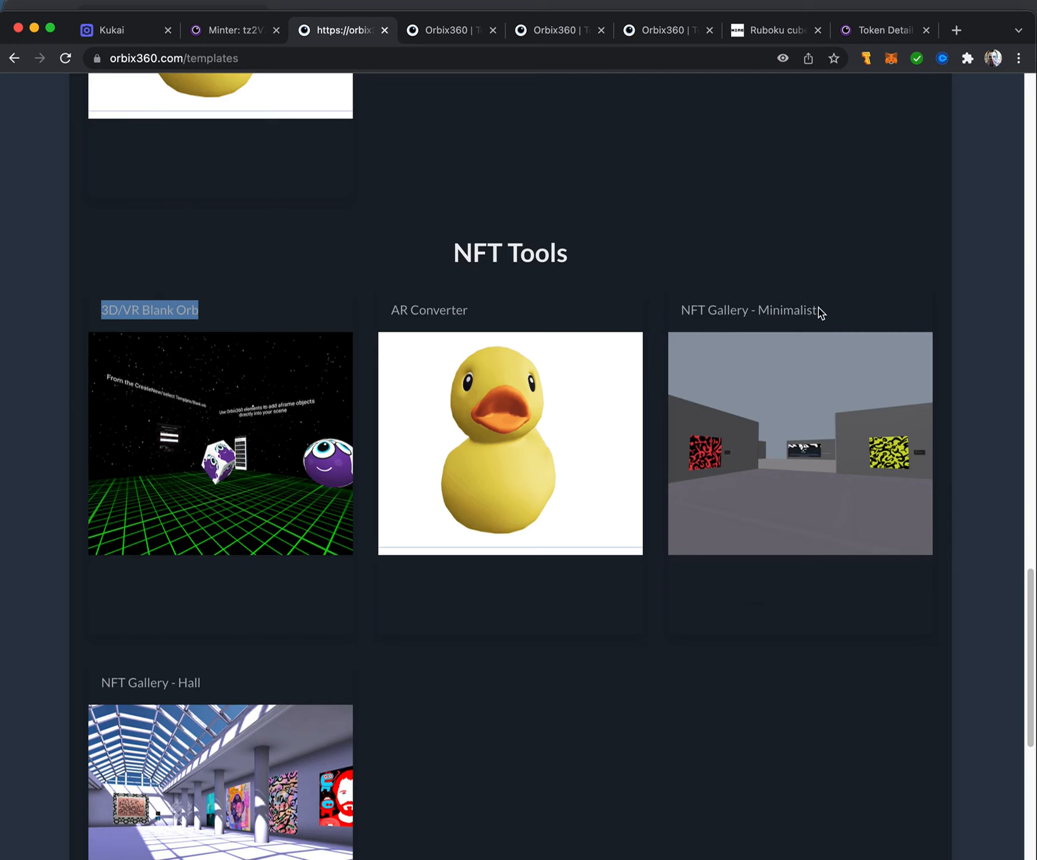
{"action": "scroll", "coordinate": [254, 625], "scroll_direction": "down", "scroll_amount": 3}
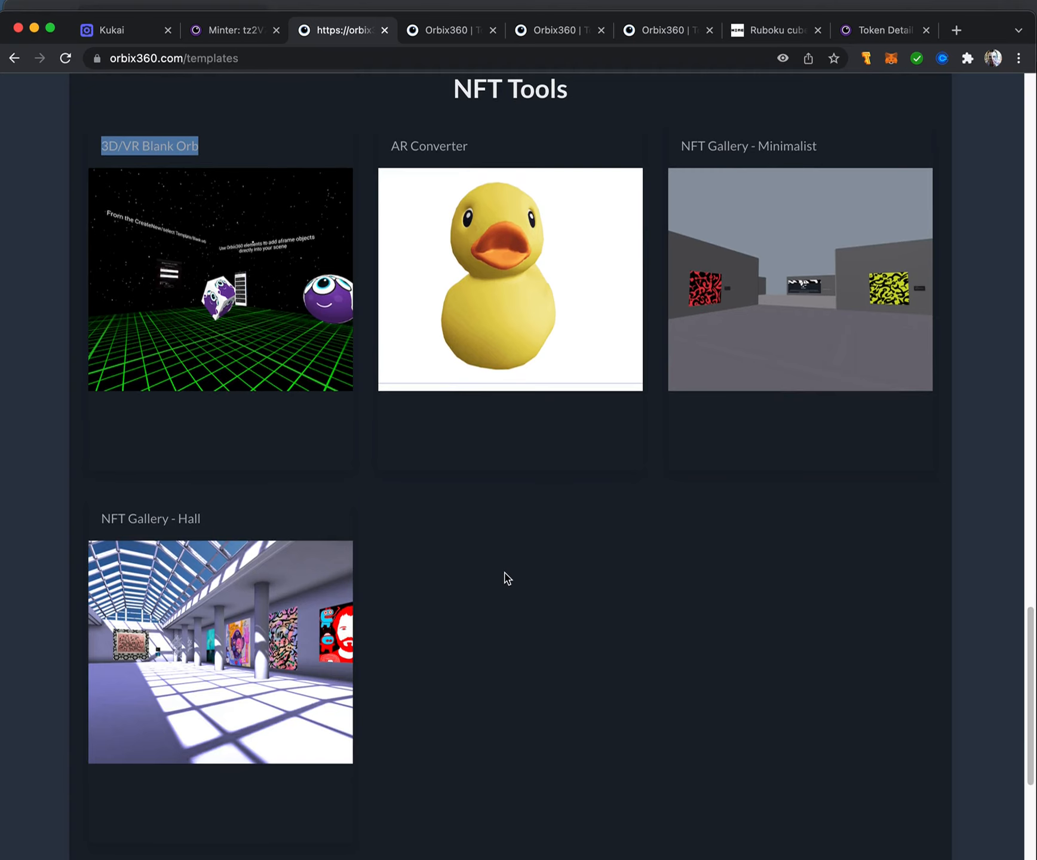
{"action": "scroll", "coordinate": [506, 578], "scroll_direction": "up", "scroll_amount": 2}
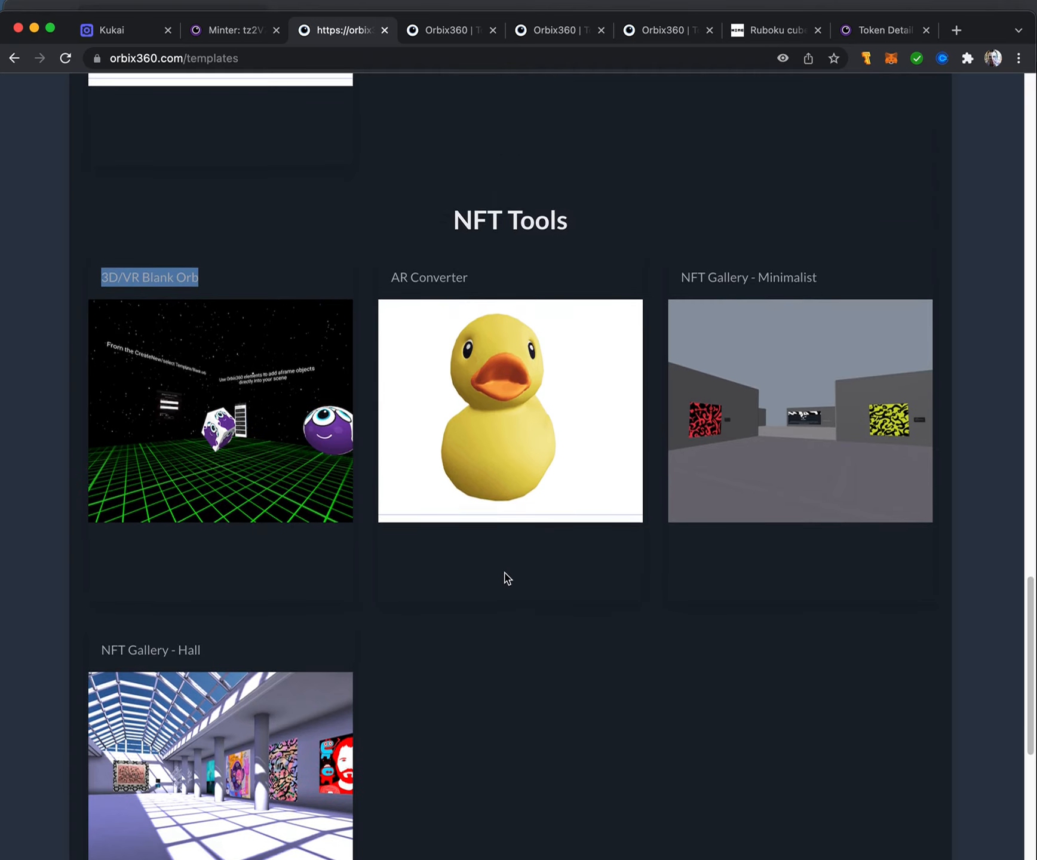
Open the starry gallery-test scene for editing and start a new NFT element in the empty area beyond the red artworks.
{"action": "left_click", "coordinate": [454, 30]}
{"action": "left_click_drag", "start_coordinate": [450, 221], "coordinate": [643, 456]}
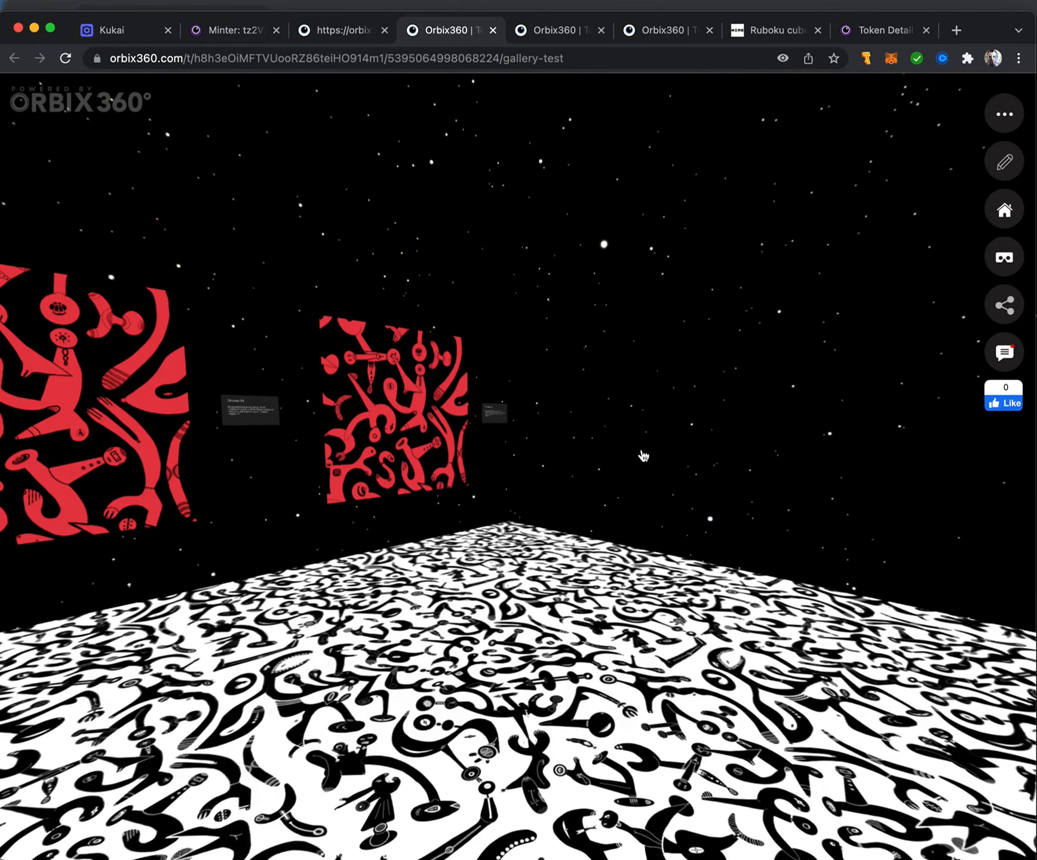
{"action": "left_click_drag", "start_coordinate": [692, 506], "coordinate": [655, 440]}
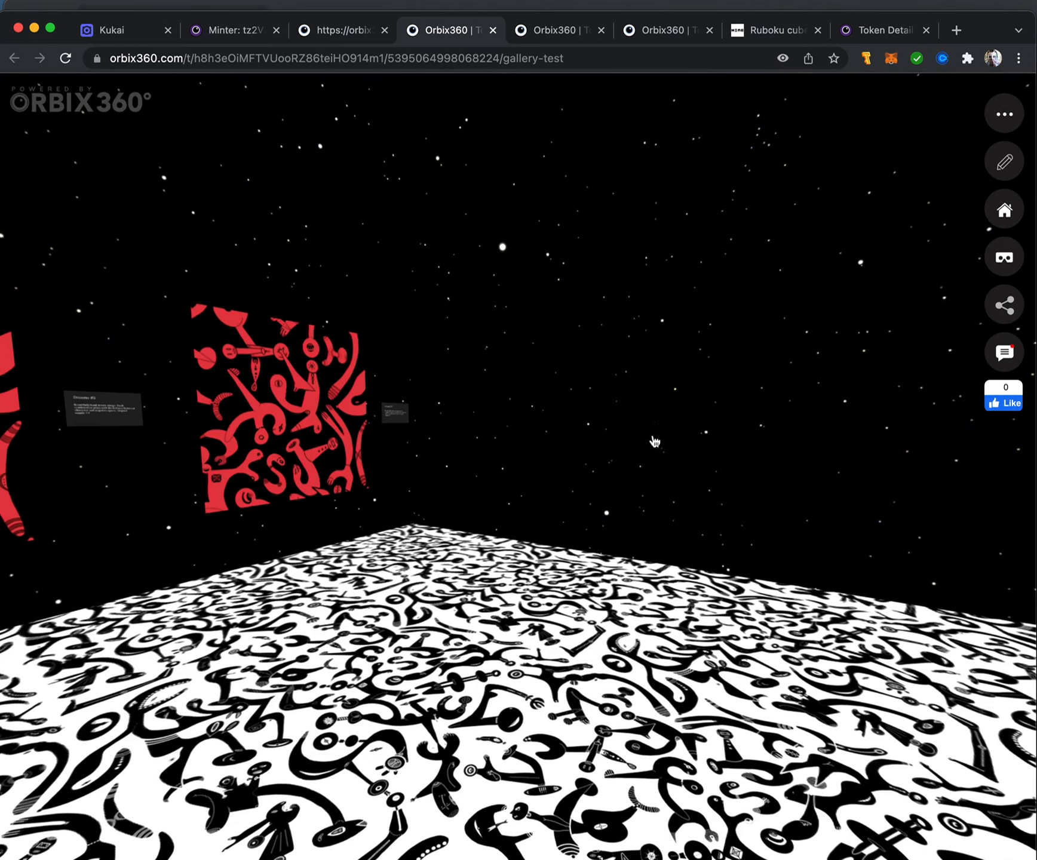
{"action": "left_click", "coordinate": [1004, 164]}
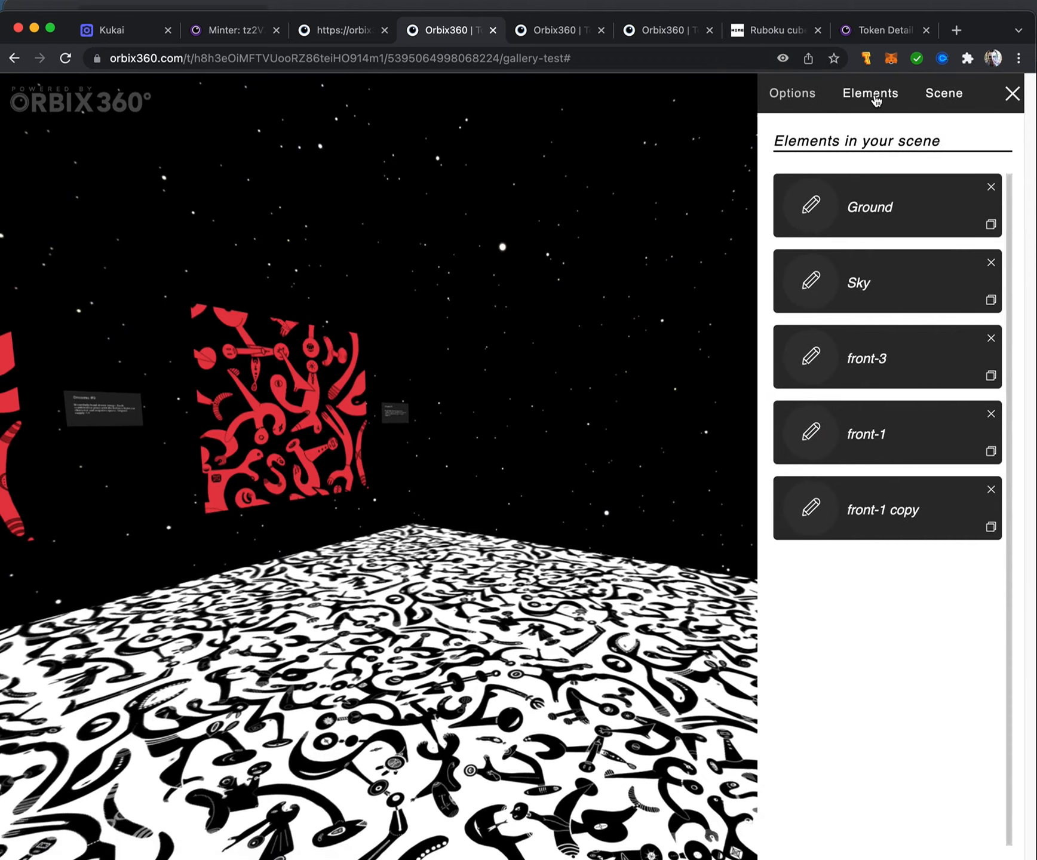
{"action": "left_click", "coordinate": [876, 100]}
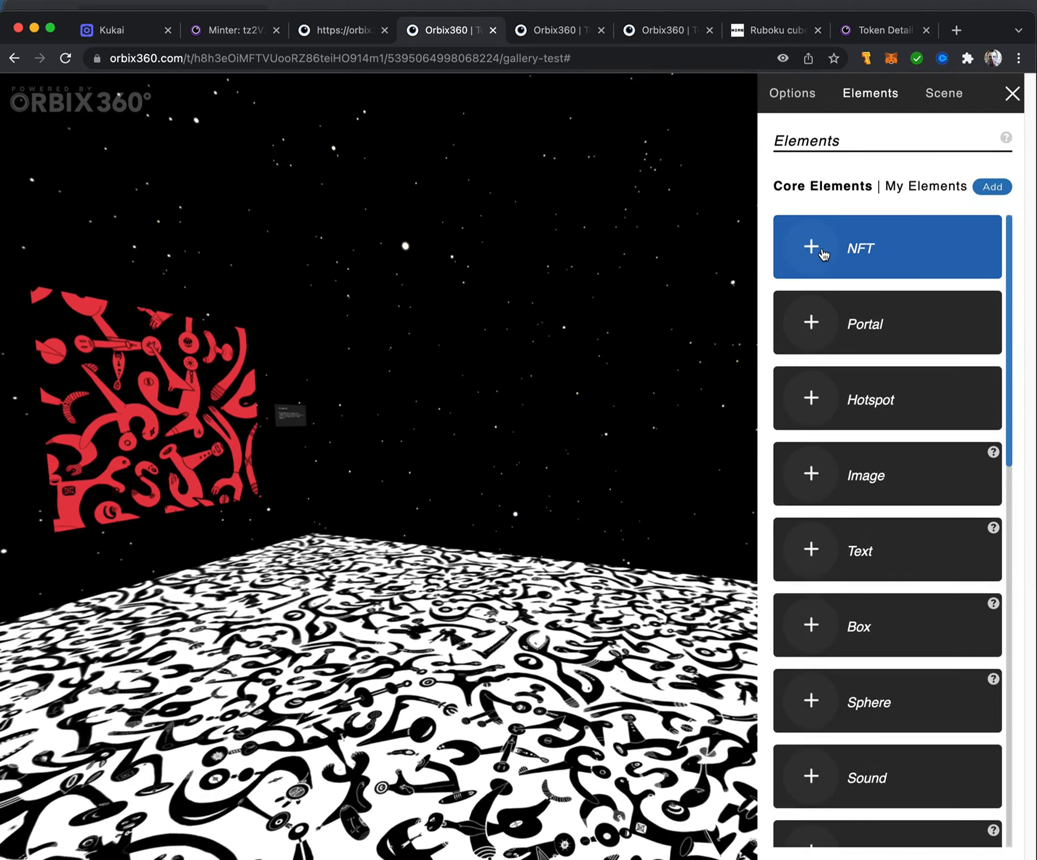
{"action": "left_click", "coordinate": [823, 255]}
{"action": "left_click_drag", "start_coordinate": [653, 262], "coordinate": [500, 283]}
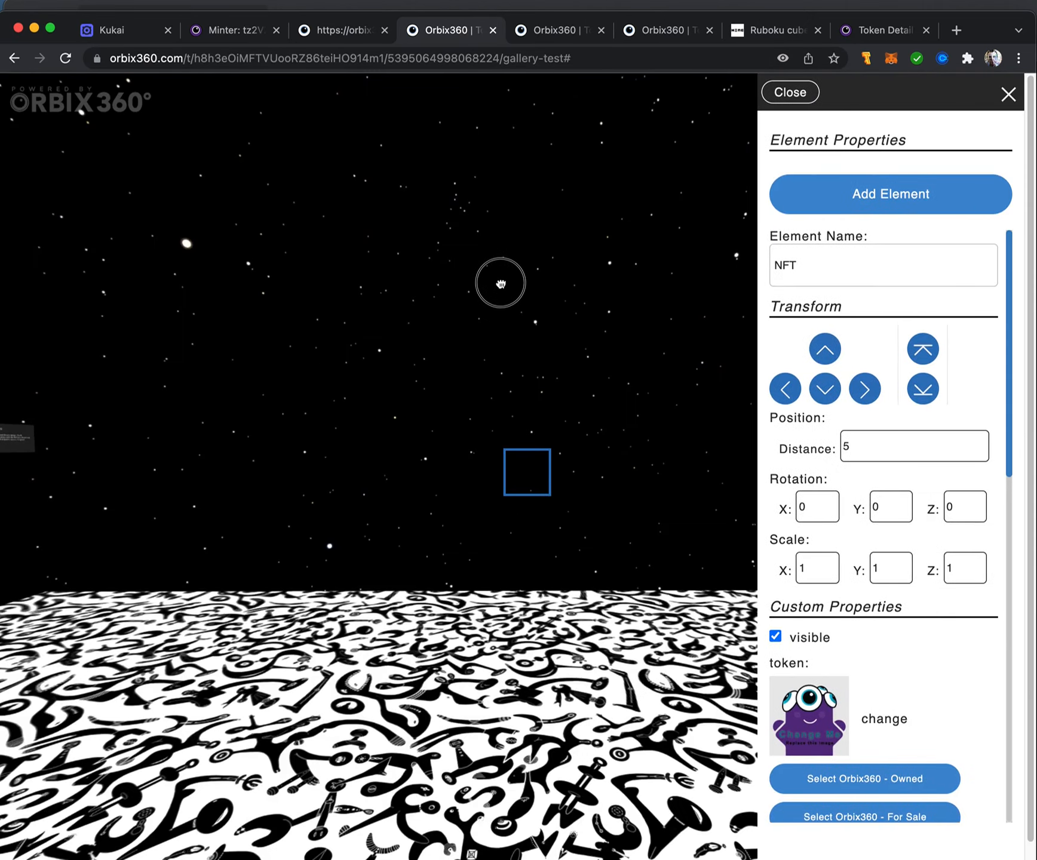
Look through the owned and for-sale Orbix360 tokens available for the new NFT element.
{"action": "scroll", "coordinate": [837, 451], "scroll_direction": "down", "scroll_amount": 5}
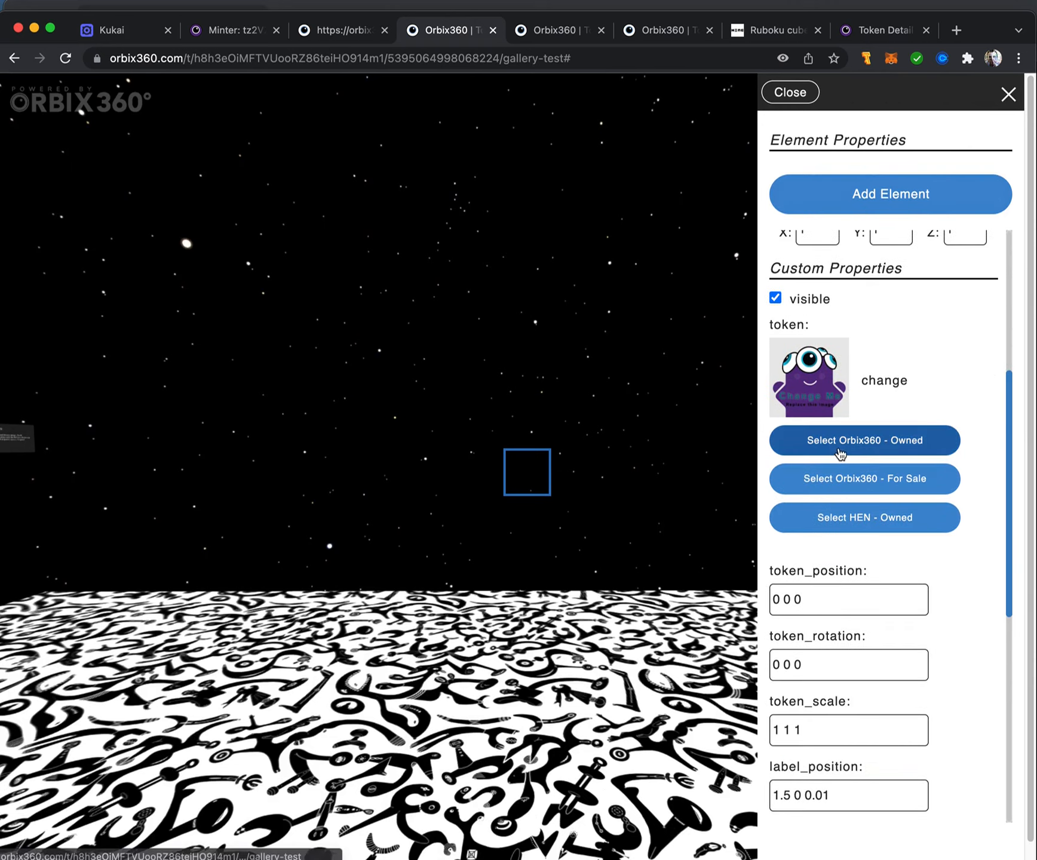
{"action": "left_click", "coordinate": [875, 447]}
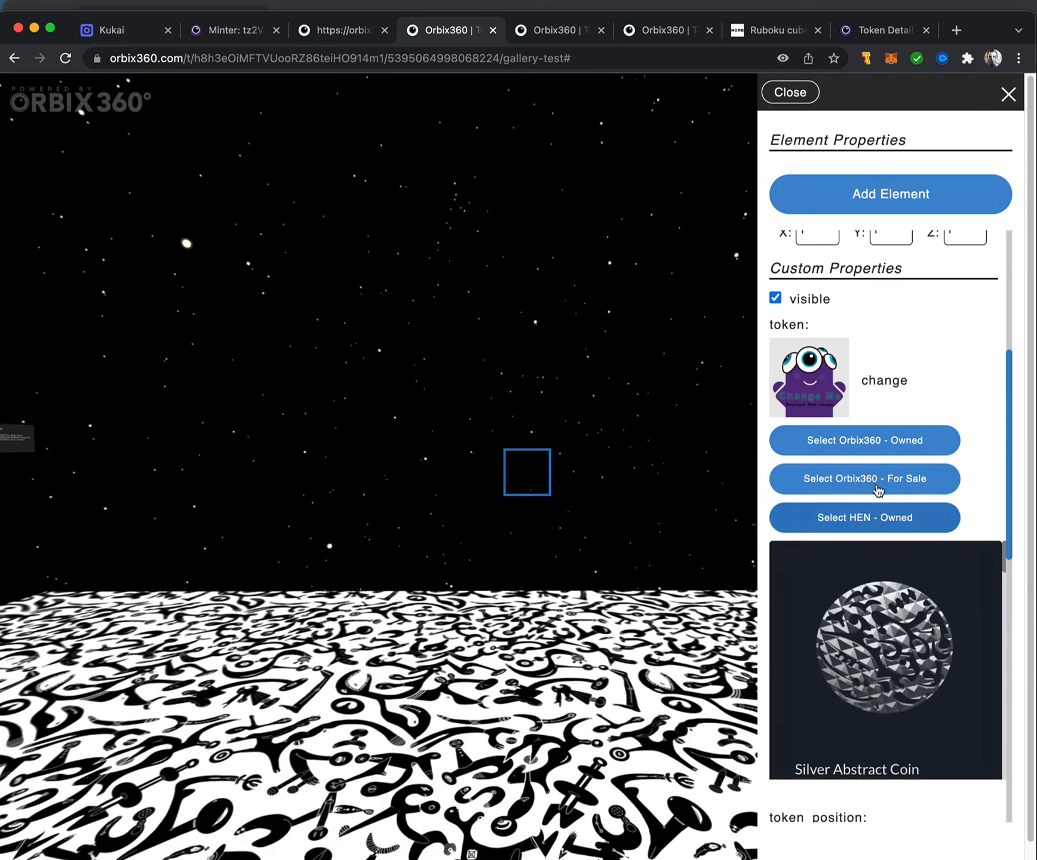
{"action": "scroll", "coordinate": [854, 586], "scroll_direction": "down", "scroll_amount": 2}
{"action": "scroll", "coordinate": [854, 587], "scroll_direction": "up", "scroll_amount": 2}
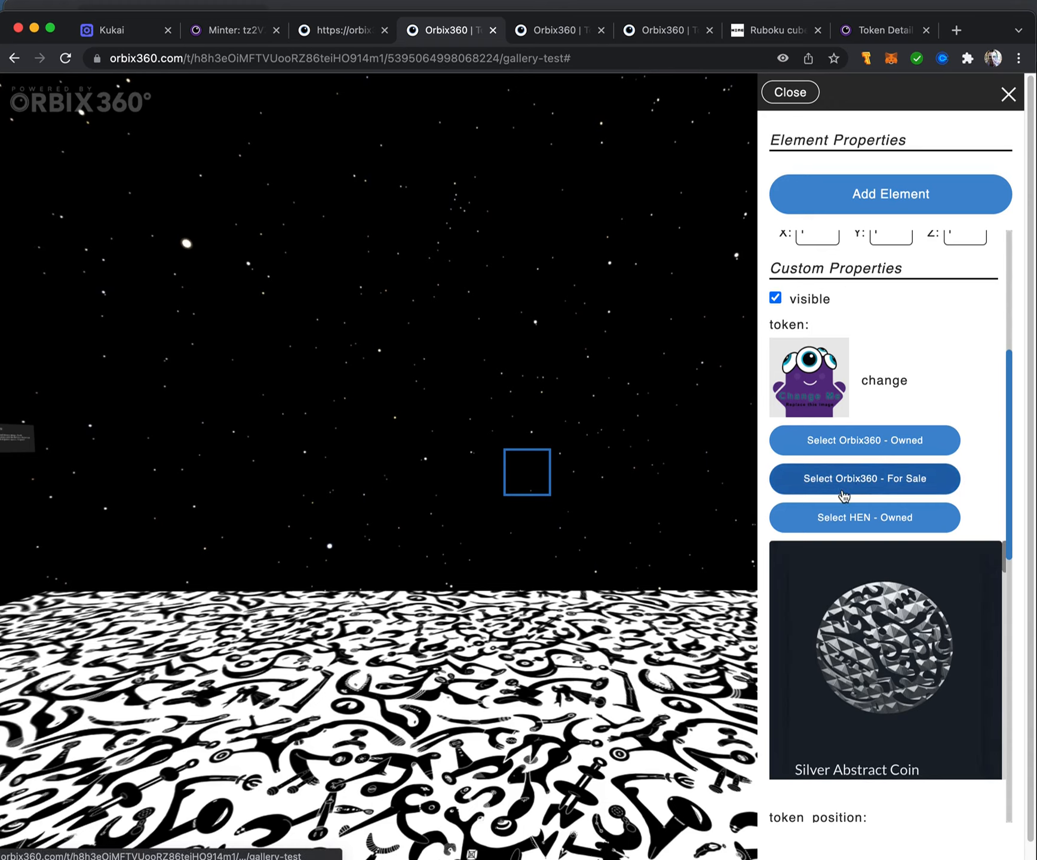
{"action": "scroll", "coordinate": [842, 491], "scroll_direction": "down", "scroll_amount": 1}
{"action": "left_click", "coordinate": [846, 460]}
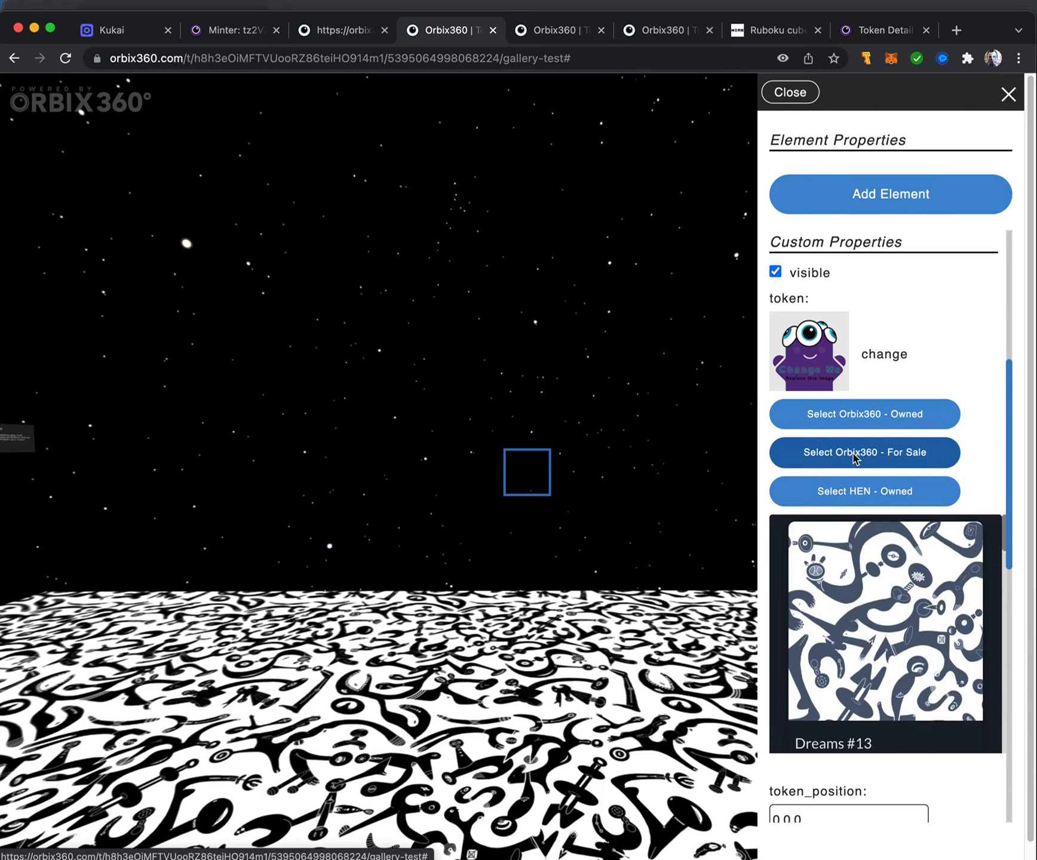
Assign the HEN-owned Ruboku cube token to the NFT element, add it to the scene and view it up close.
{"action": "left_click", "coordinate": [853, 492]}
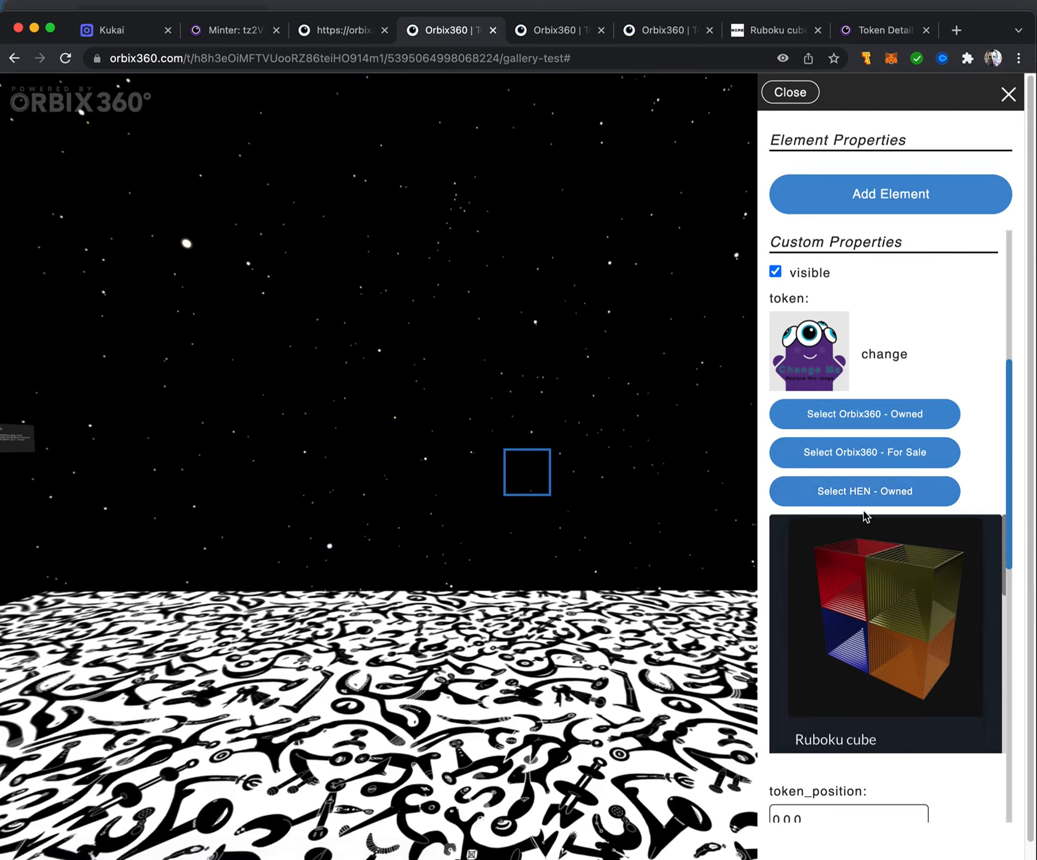
{"action": "scroll", "coordinate": [862, 560], "scroll_direction": "down", "scroll_amount": 5}
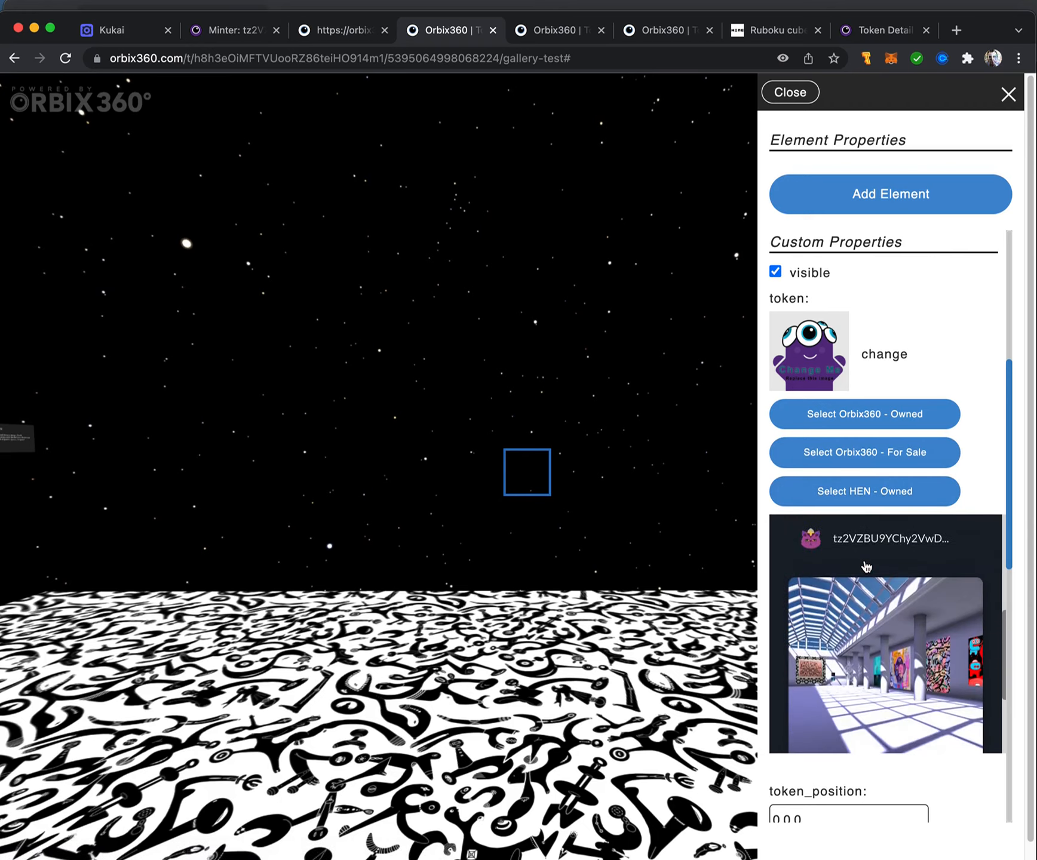
{"action": "scroll", "coordinate": [866, 567], "scroll_direction": "up", "scroll_amount": 5}
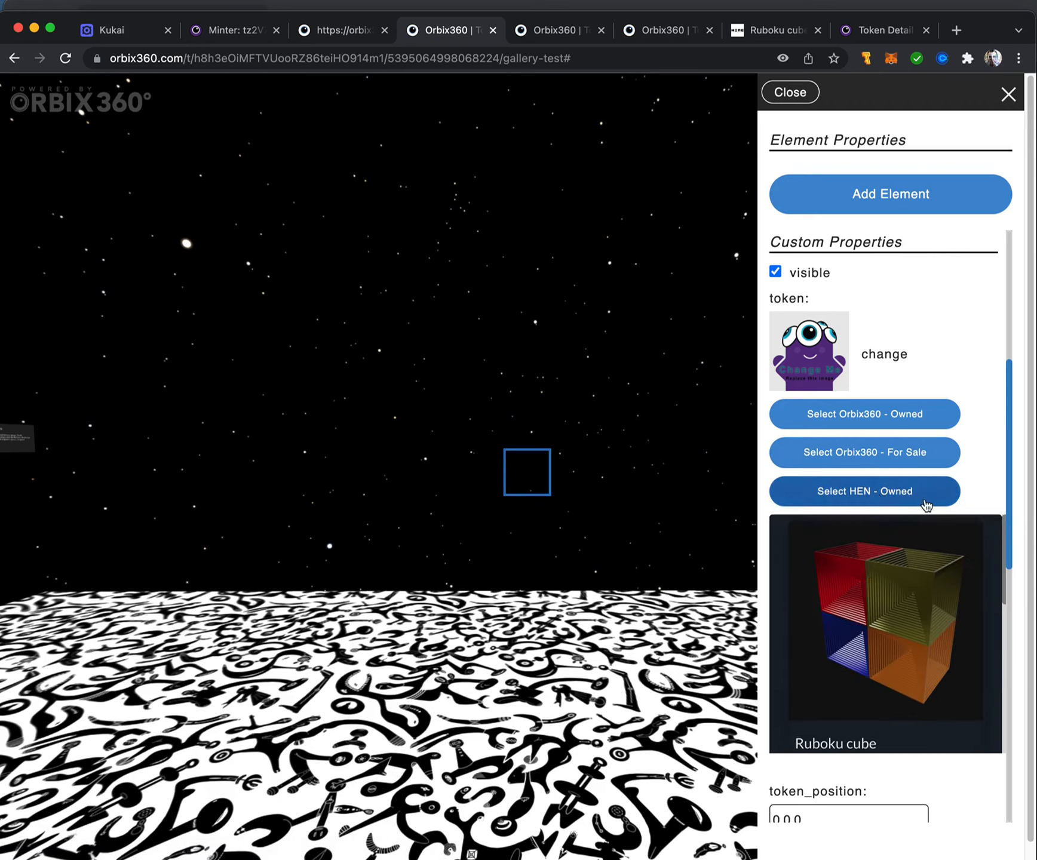
{"action": "left_click", "coordinate": [867, 563]}
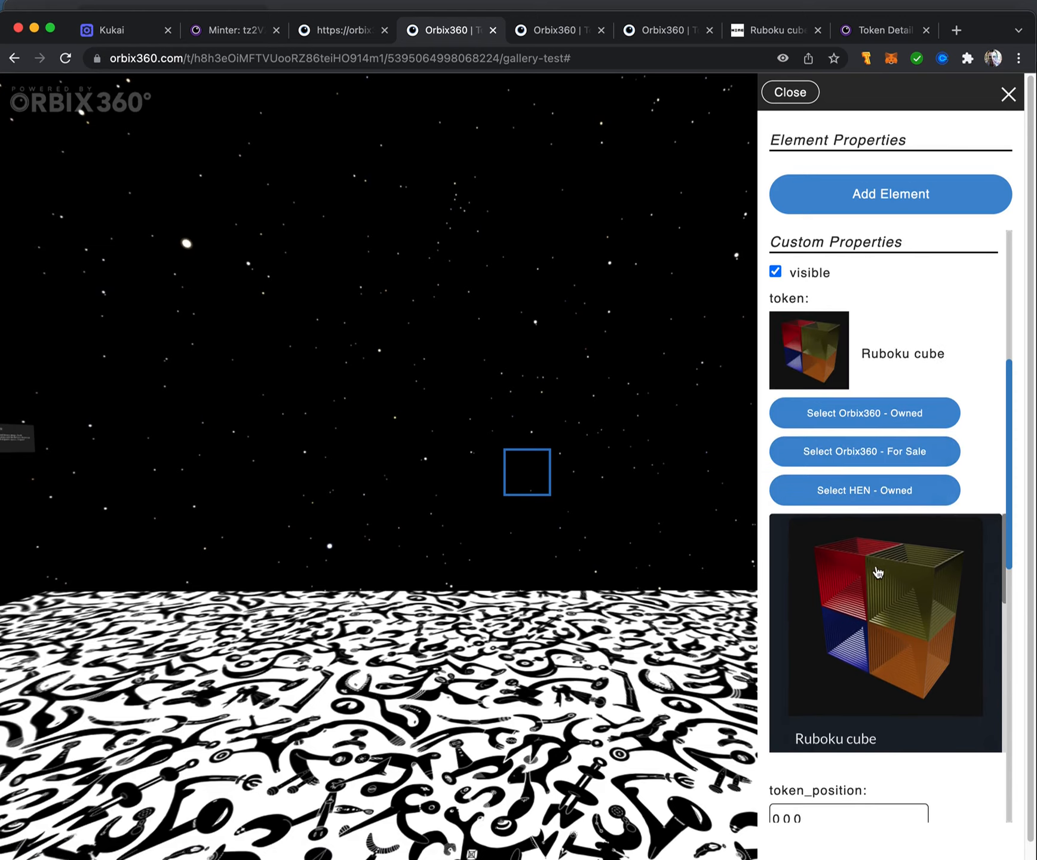
{"action": "left_click", "coordinate": [845, 202]}
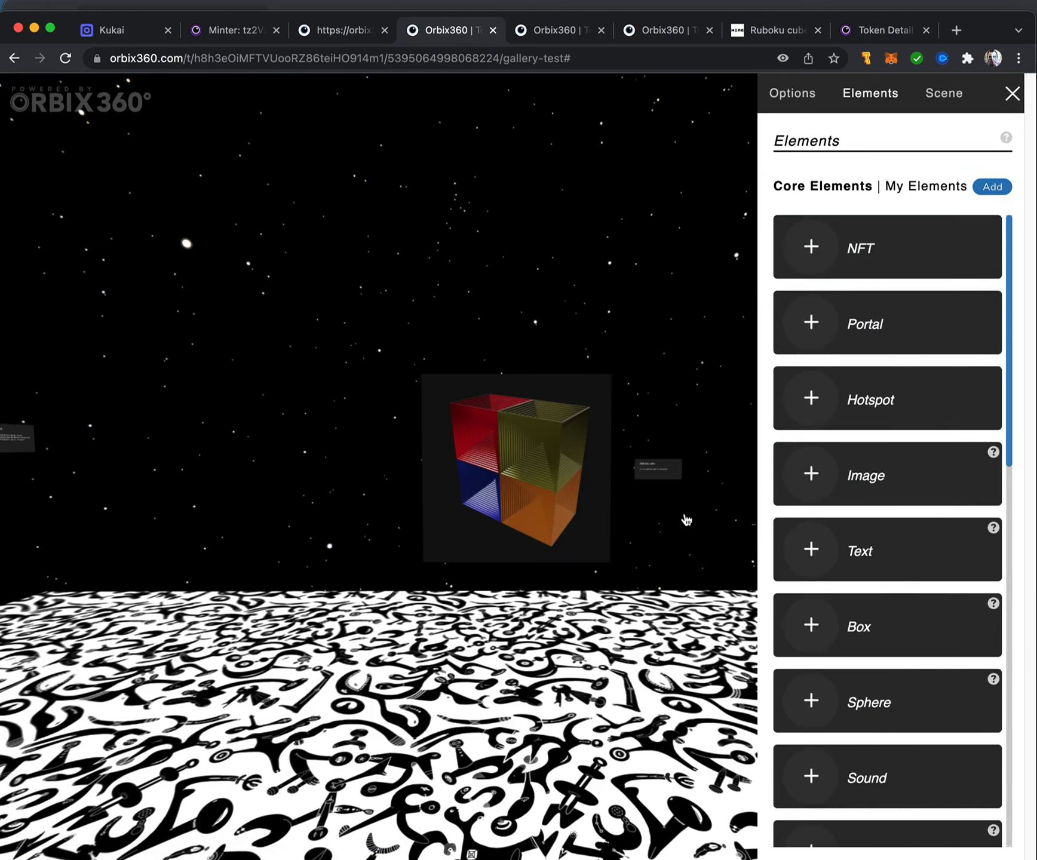
{"action": "left_click", "coordinate": [684, 626]}
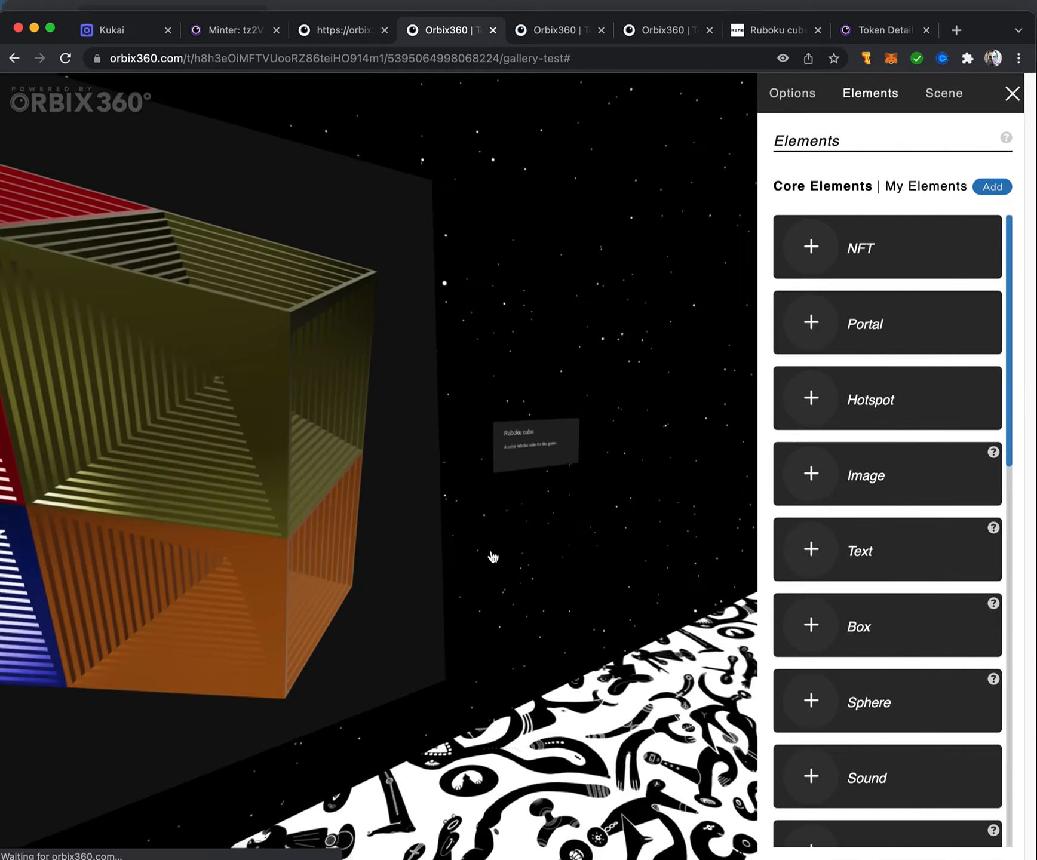
{"action": "left_click", "coordinate": [501, 531]}
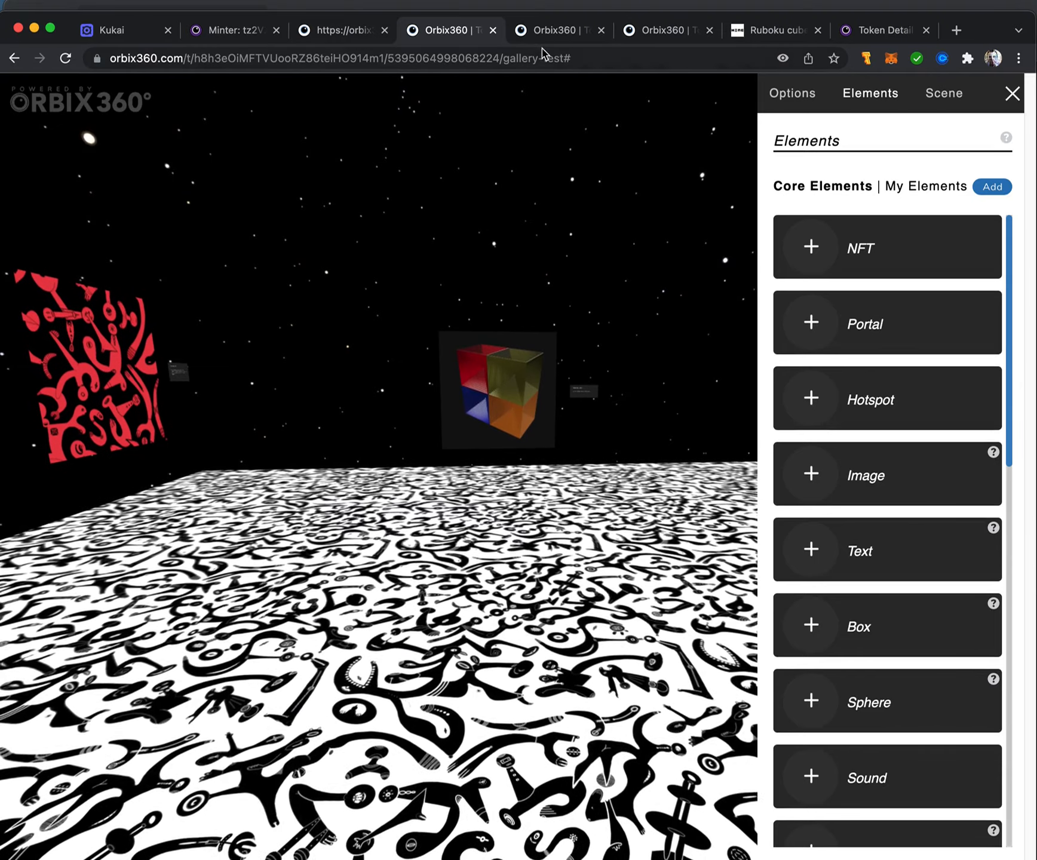
In the grey minimalist gallery scene, replace the selected placeholder's token with the owned Dreams #7 and update the element.
{"action": "left_click", "coordinate": [362, 33]}
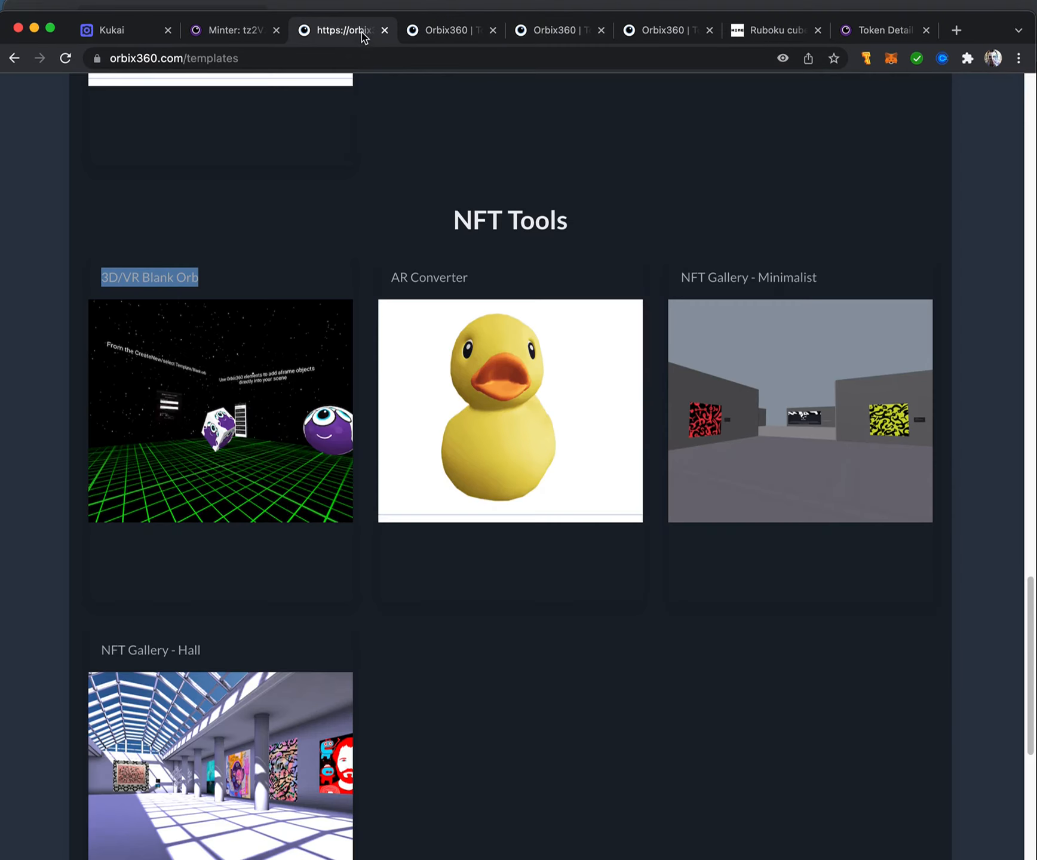
{"action": "left_click", "coordinate": [538, 33]}
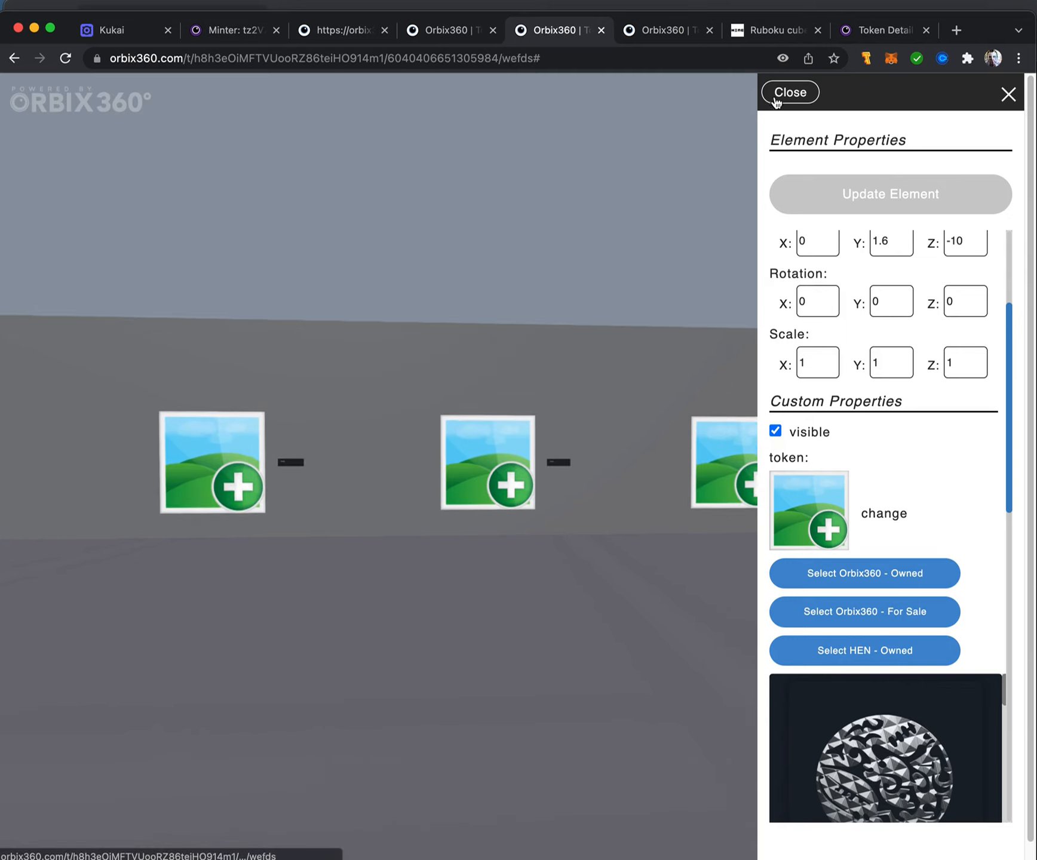
{"action": "left_click_drag", "start_coordinate": [687, 176], "coordinate": [499, 173]}
{"action": "left_click_drag", "start_coordinate": [358, 191], "coordinate": [550, 162]}
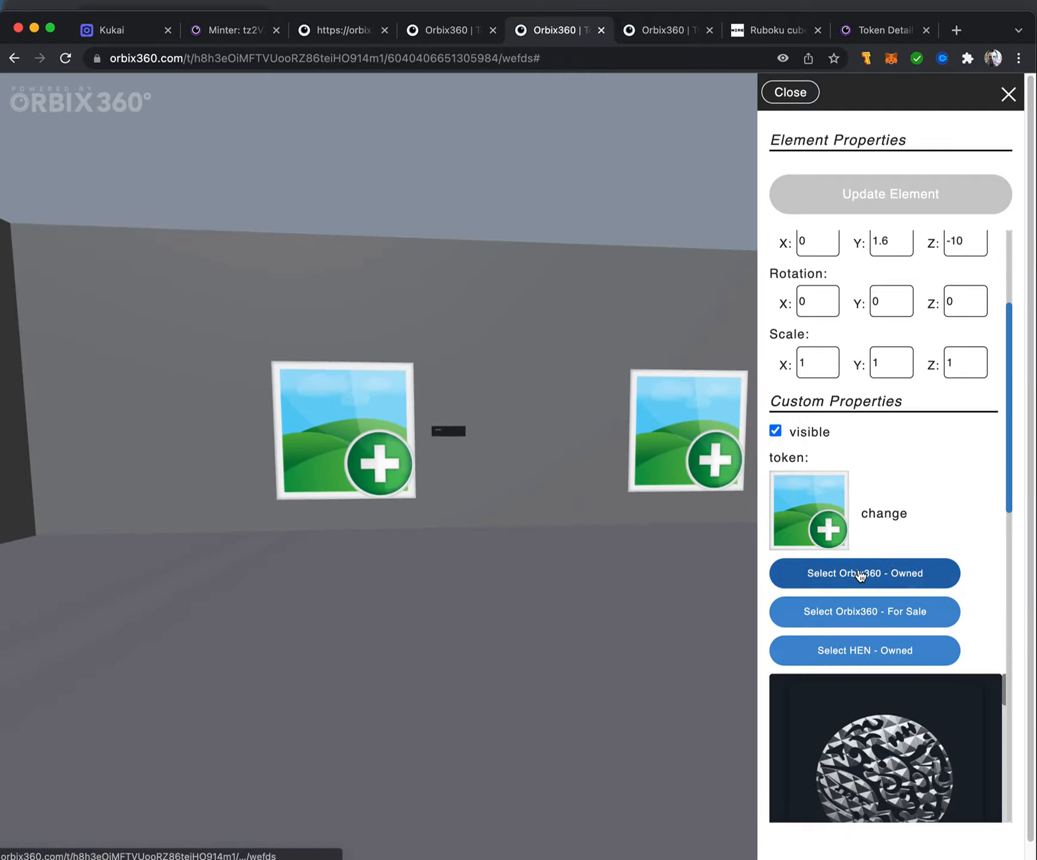
{"action": "scroll", "coordinate": [872, 608], "scroll_direction": "down", "scroll_amount": 8}
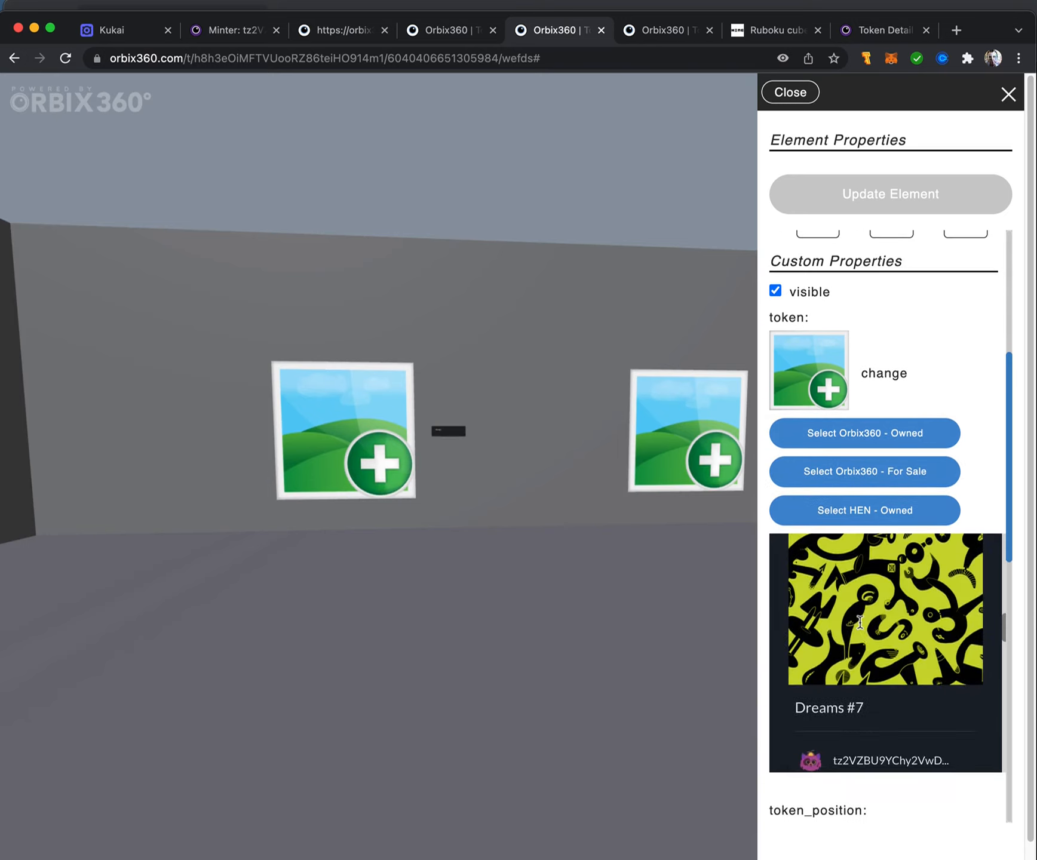
{"action": "left_click", "coordinate": [863, 644]}
{"action": "left_click", "coordinate": [848, 191]}
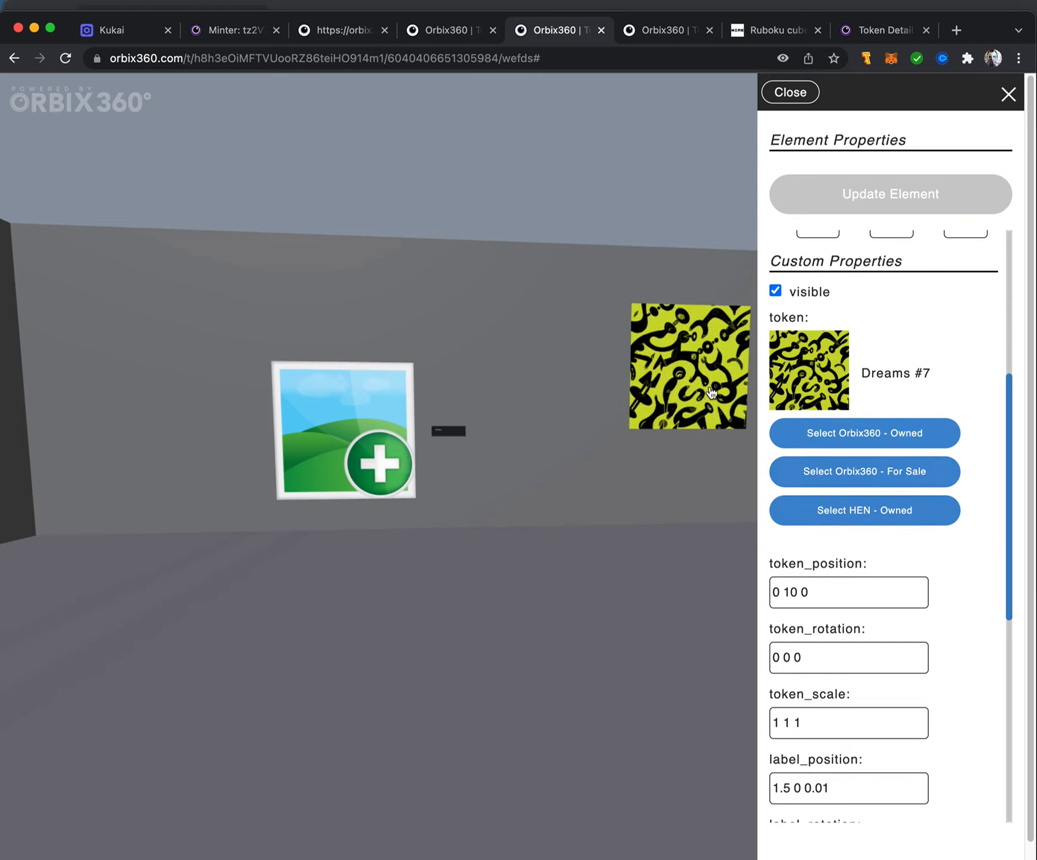
Select the animation code in the Dreams #7 element's token_additional_components for inspection.
{"action": "scroll", "coordinate": [928, 558], "scroll_direction": "down", "scroll_amount": 10}
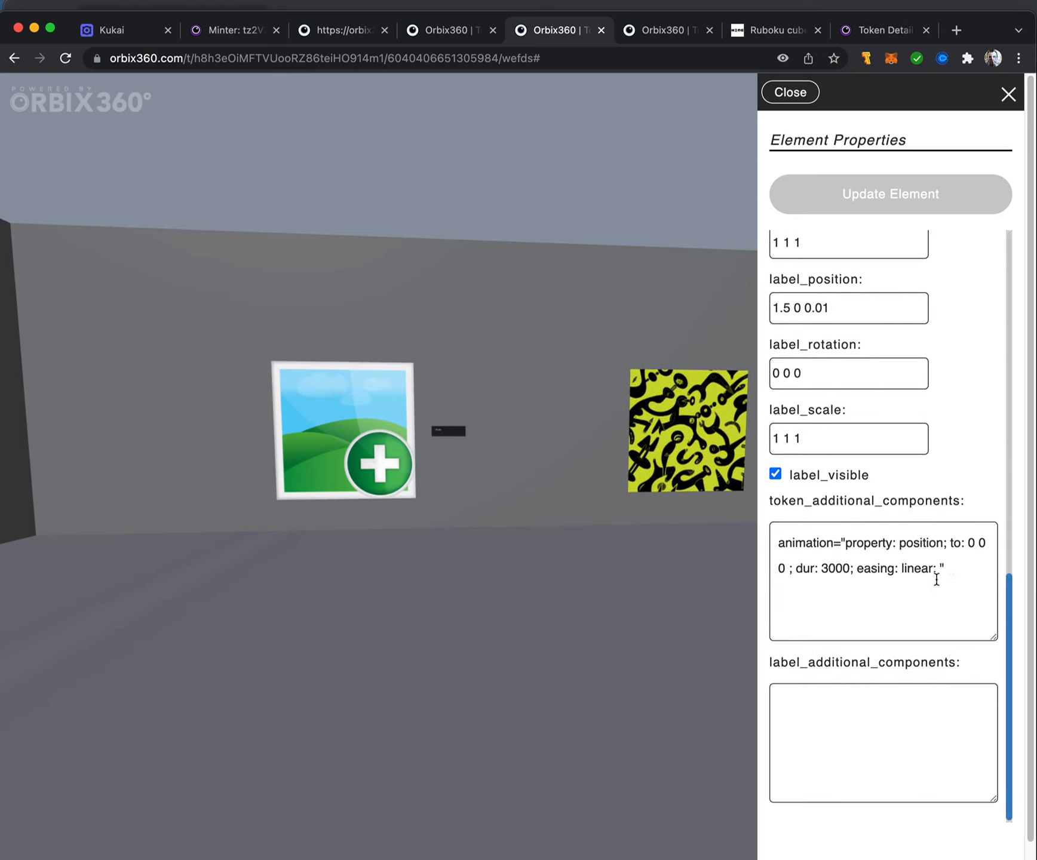
{"action": "left_click_drag", "start_coordinate": [937, 580], "coordinate": [762, 553]}
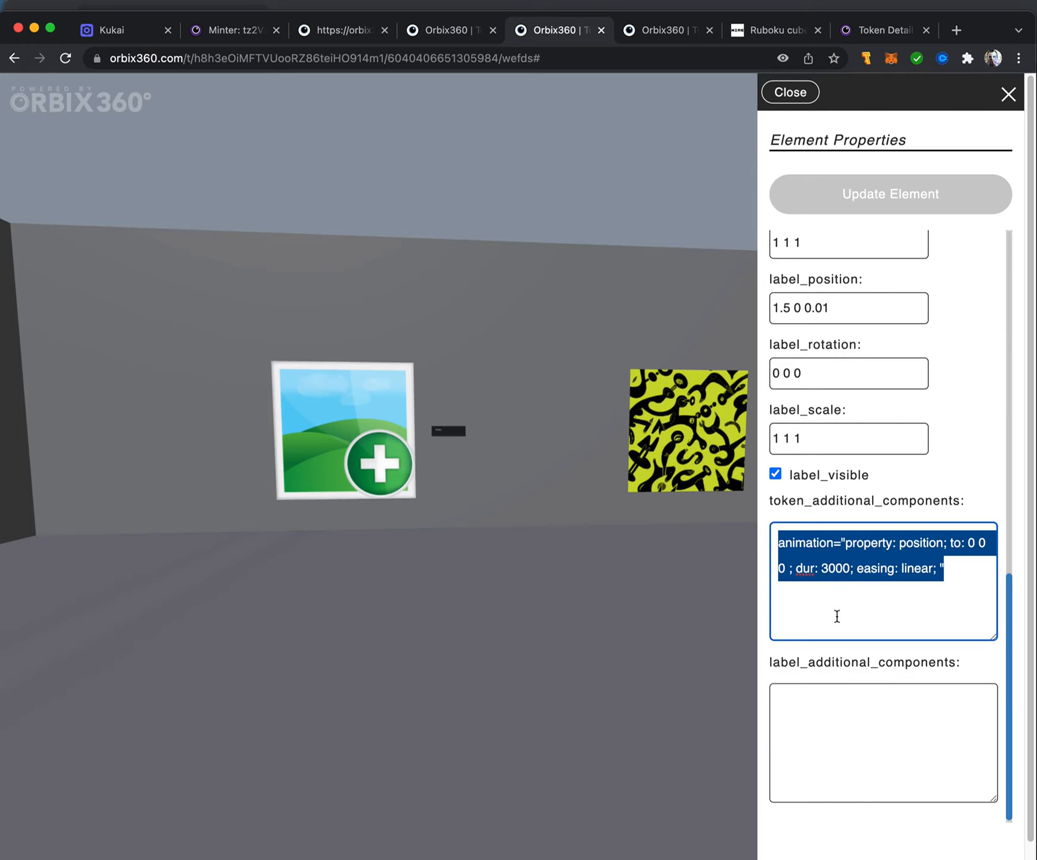
Clear the animation code from the Dreams #7 element's token_additional_components, update the element and view the token above the wall.
{"action": "key", "text": "BackSpace"}
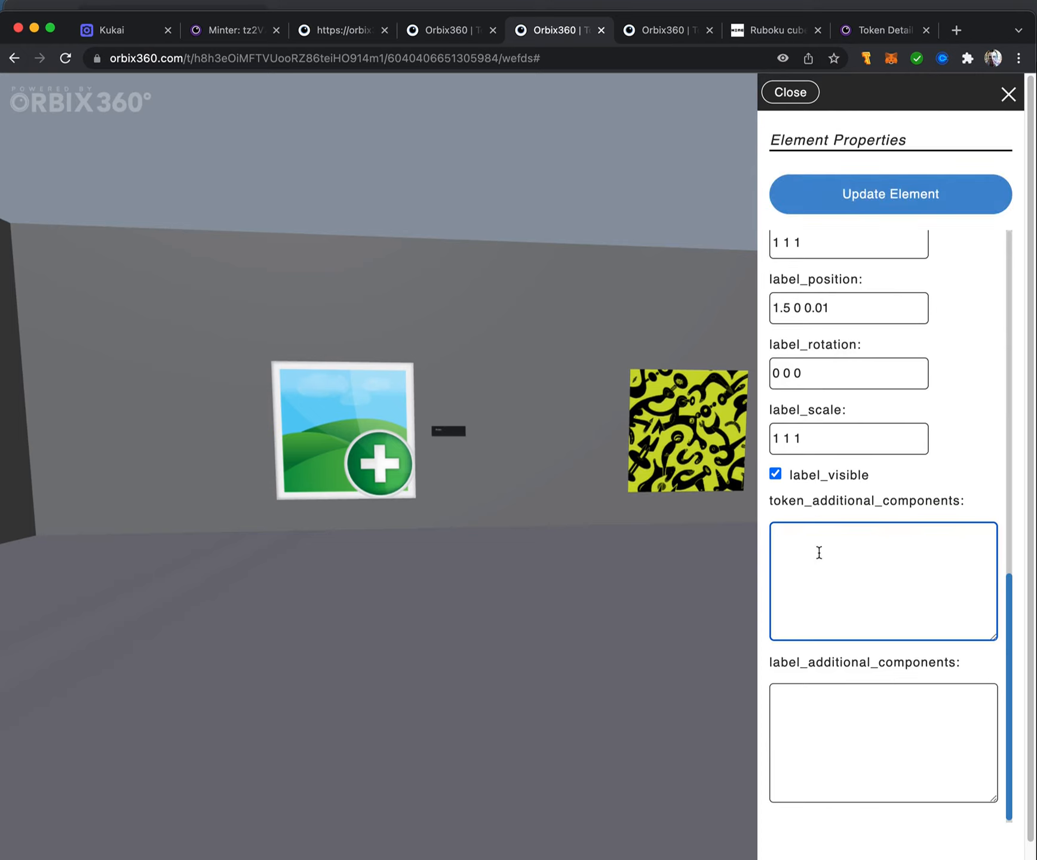
{"action": "left_click", "coordinate": [849, 201]}
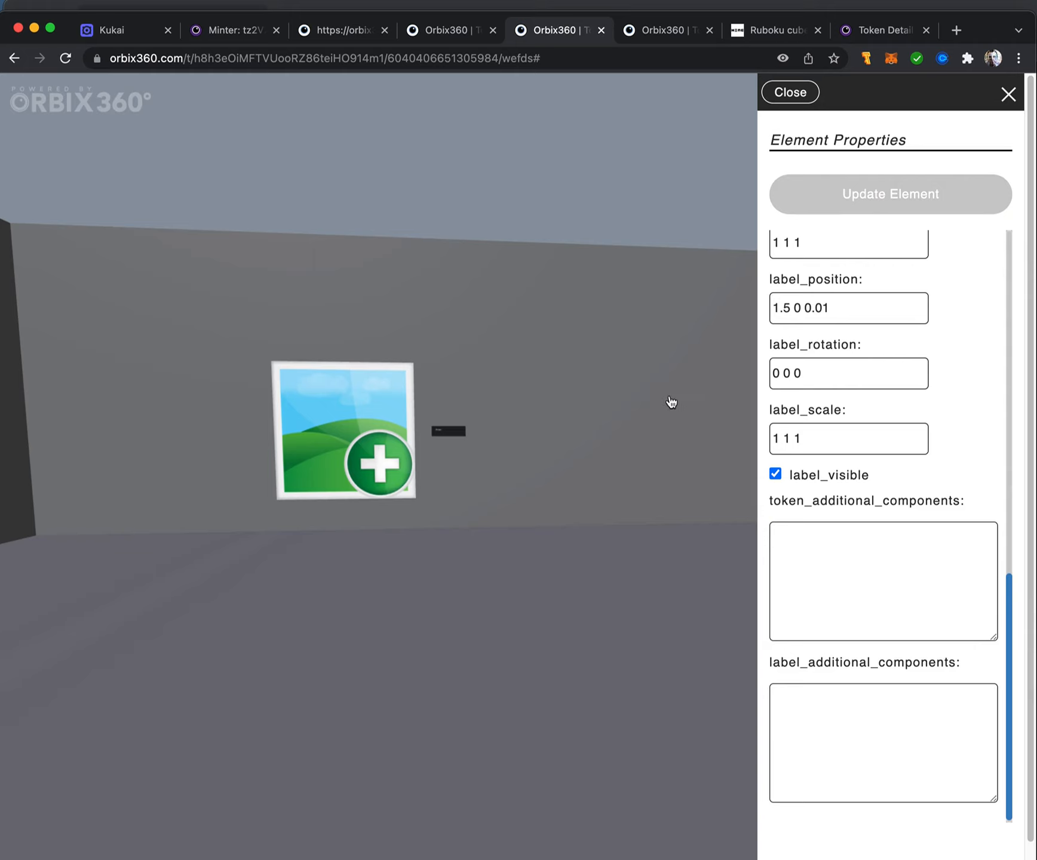
{"action": "left_click_drag", "start_coordinate": [700, 219], "coordinate": [657, 371]}
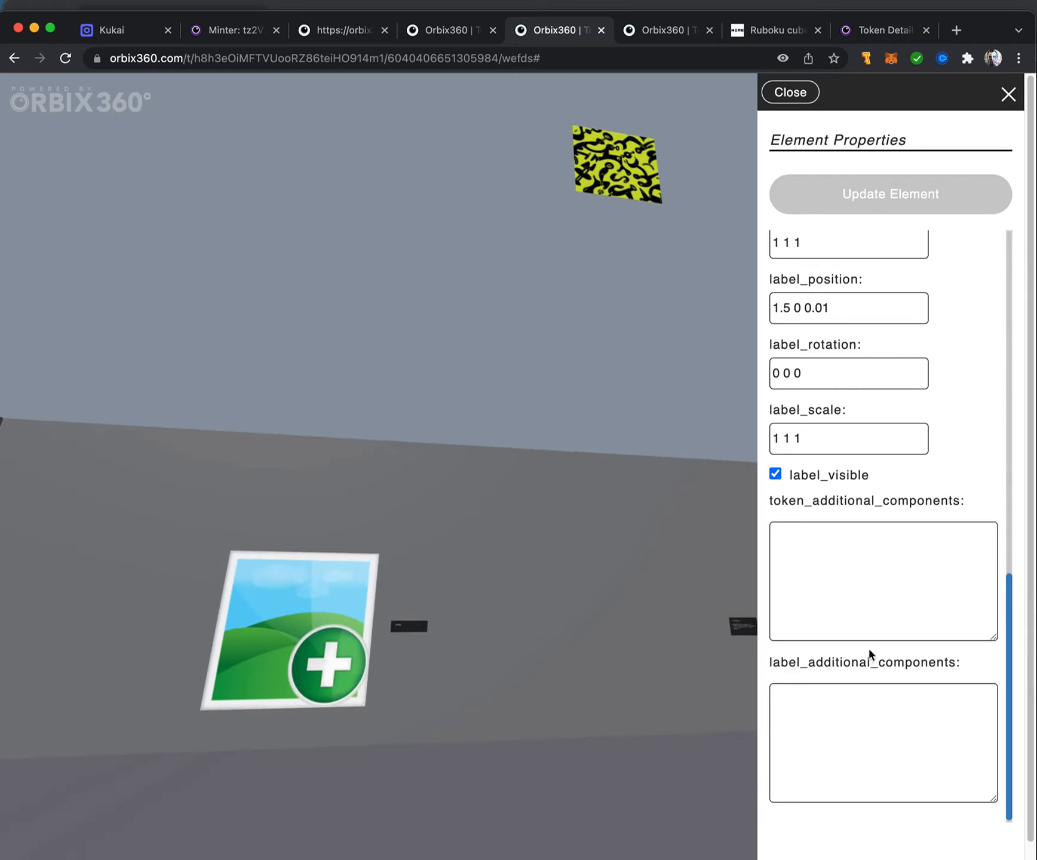
Set the Dreams #7 element's token_position to 0 0 0 and update the element.
{"action": "left_click", "coordinate": [816, 583]}
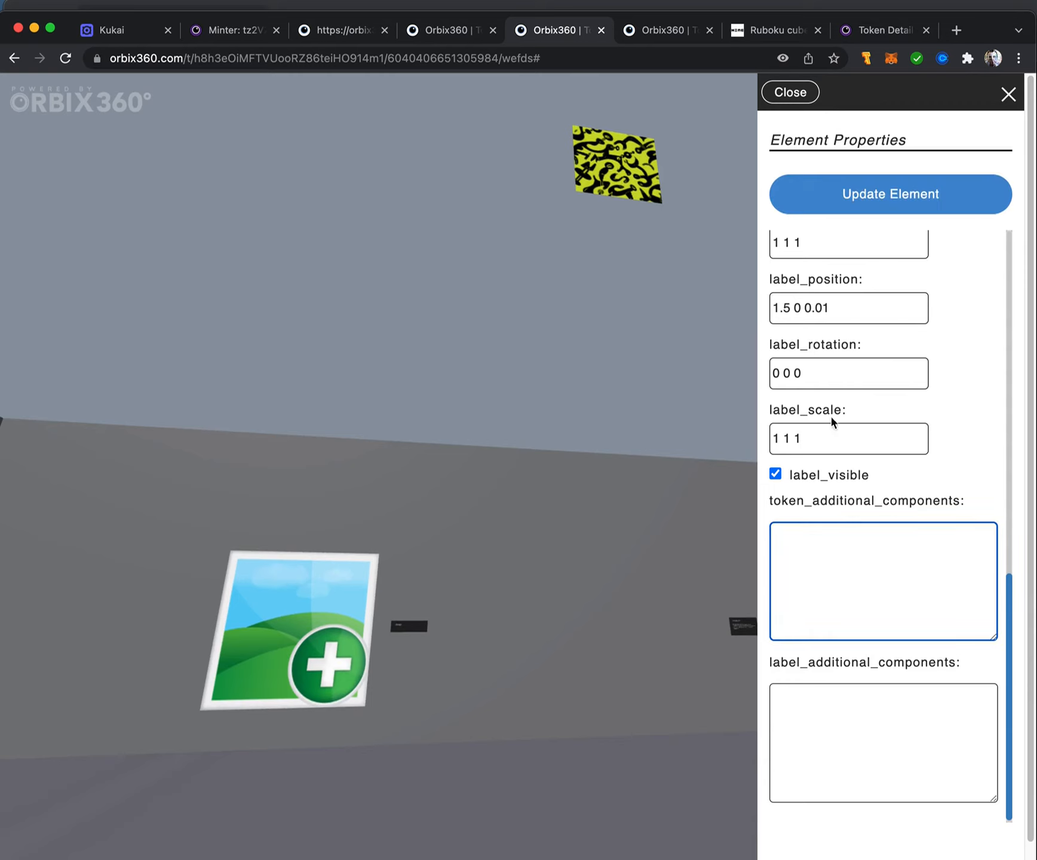
{"action": "scroll", "coordinate": [830, 415], "scroll_direction": "up", "scroll_amount": 6}
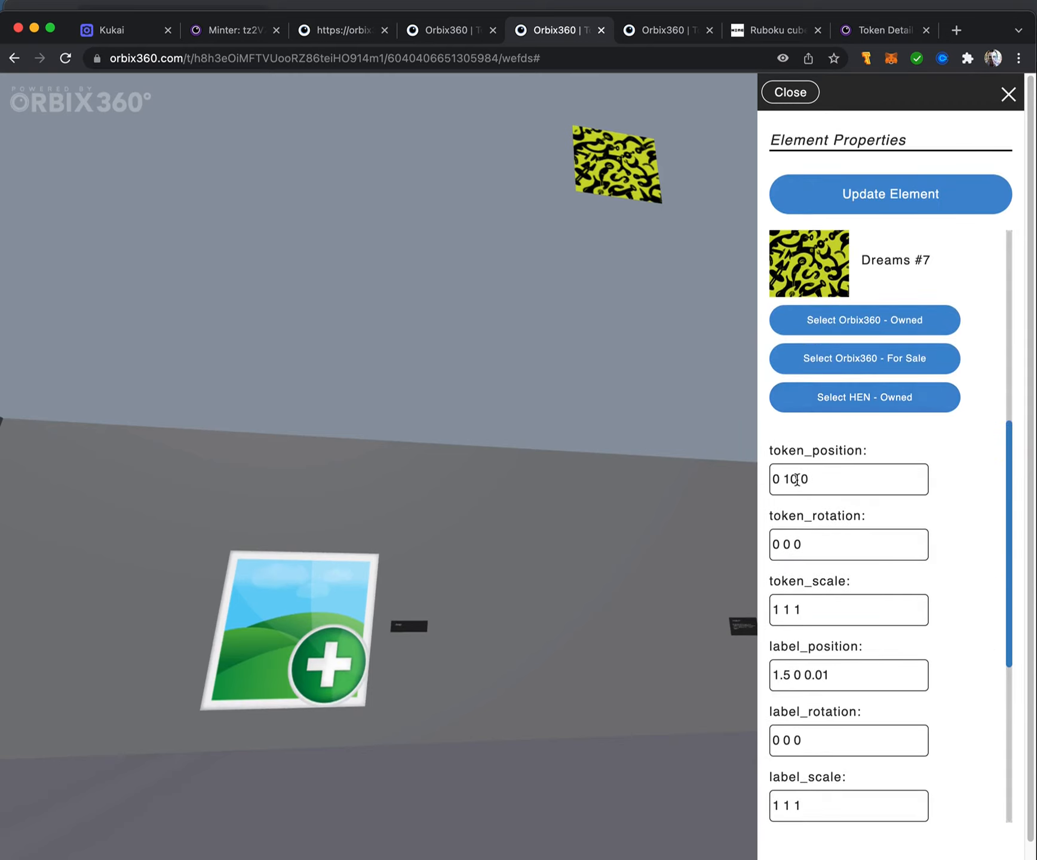
{"action": "double_click", "coordinate": [786, 480]}
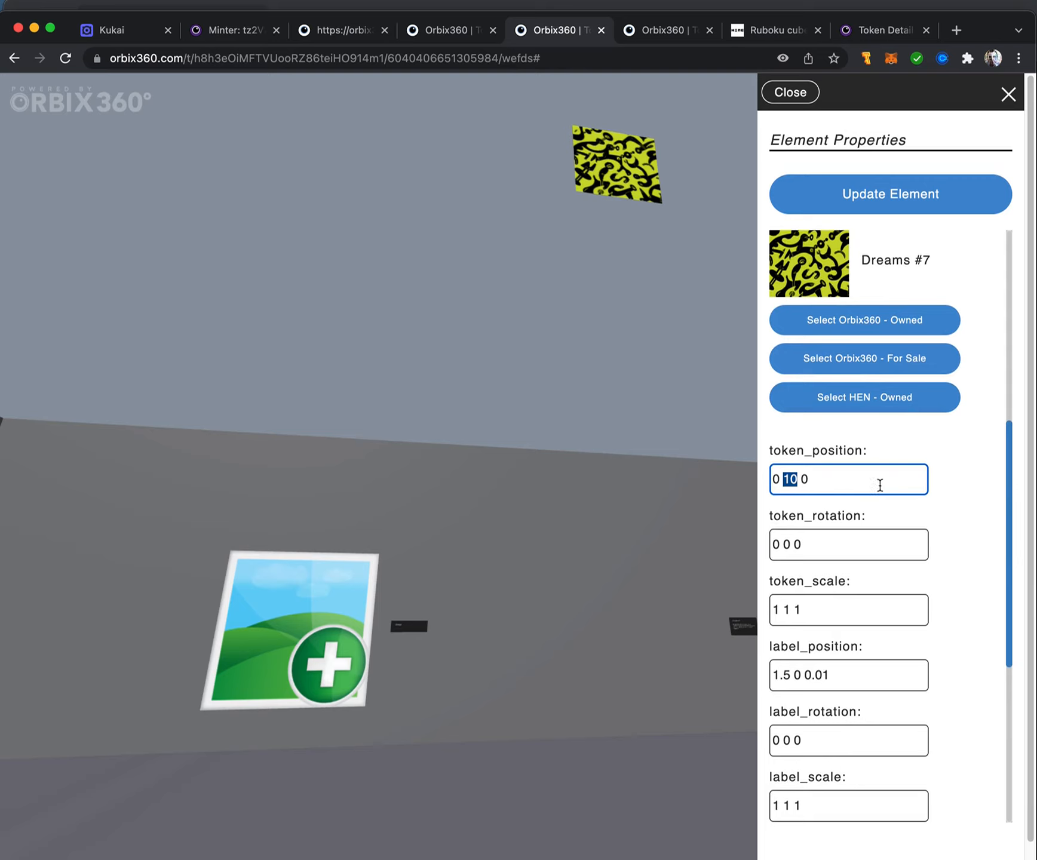
{"action": "type", "text": "0"}
{"action": "left_click", "coordinate": [871, 191]}
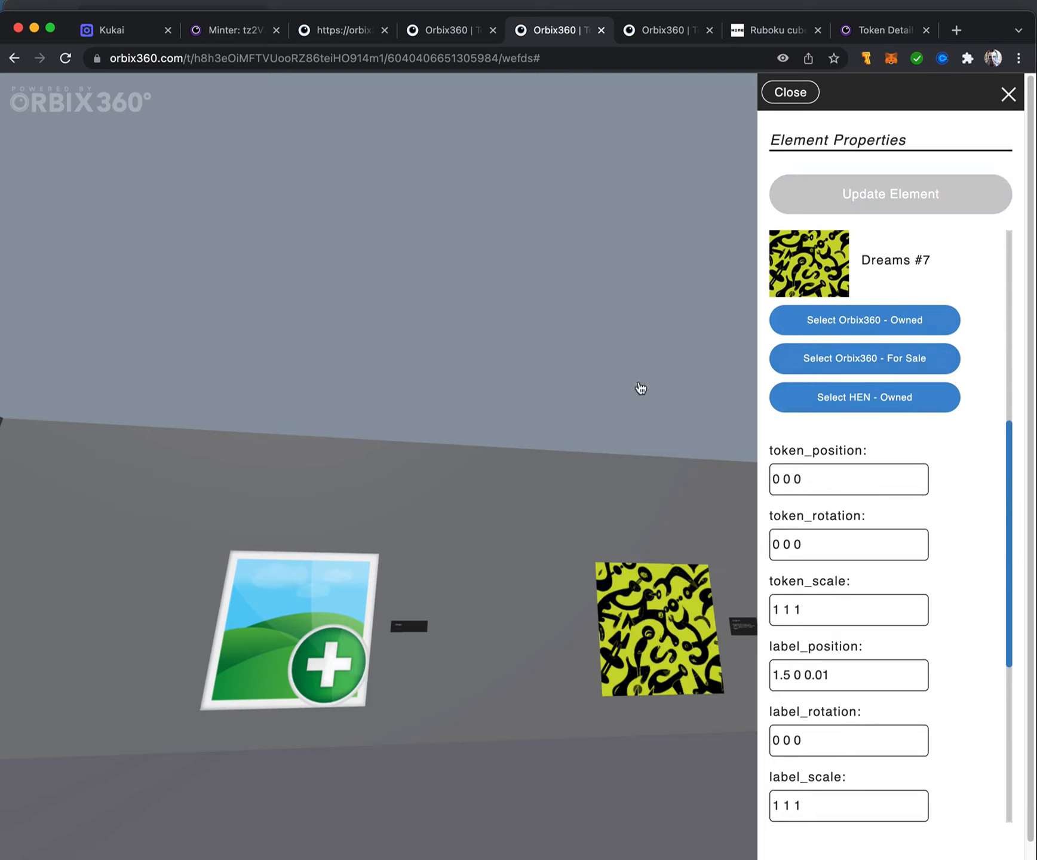
Leave the Dreams #7 properties, select the placeholder image beside it and open the Orbix360 for-sale tokens for that element.
{"action": "left_click_drag", "start_coordinate": [640, 388], "coordinate": [759, 320]}
{"action": "left_click", "coordinate": [456, 524]}
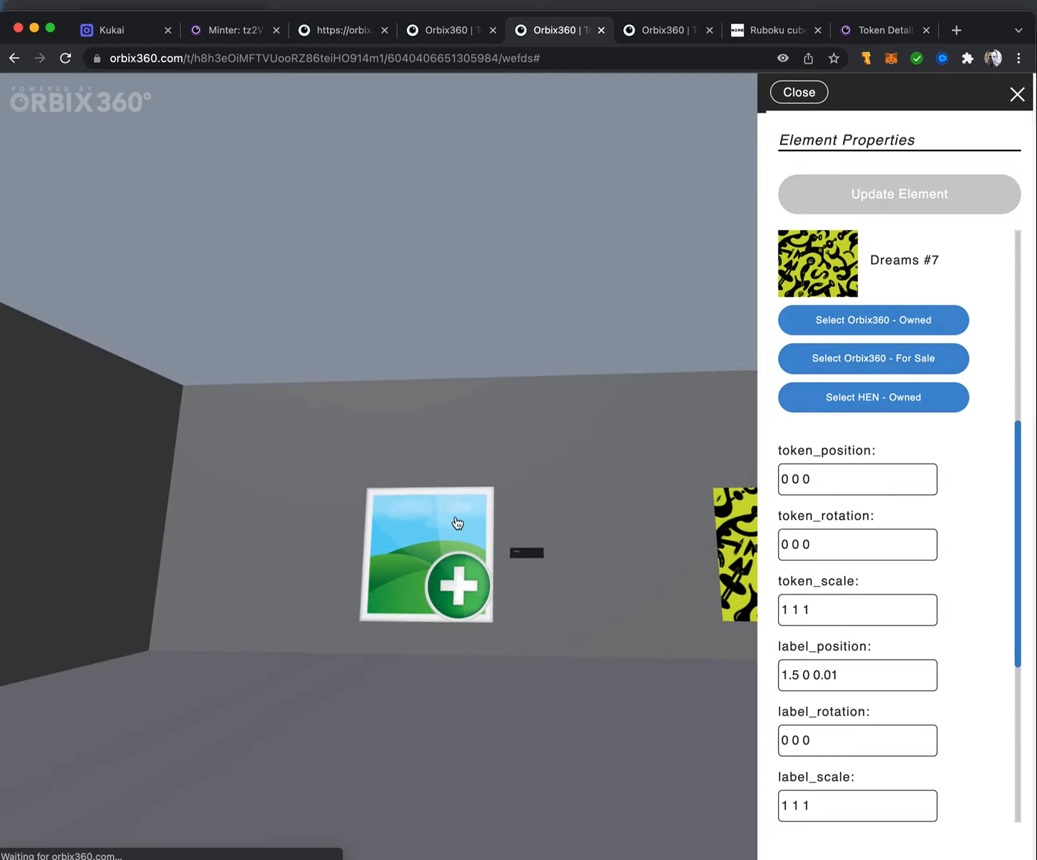
{"action": "left_click", "coordinate": [1011, 97]}
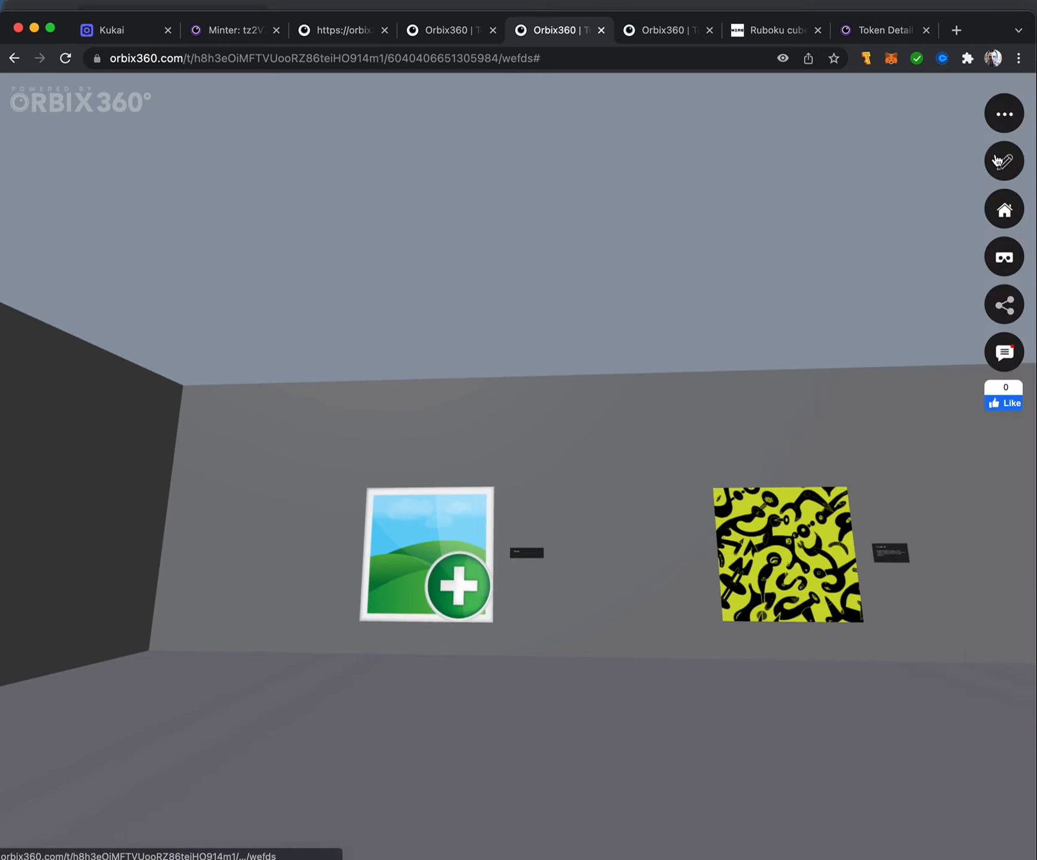
{"action": "left_click", "coordinate": [1001, 161]}
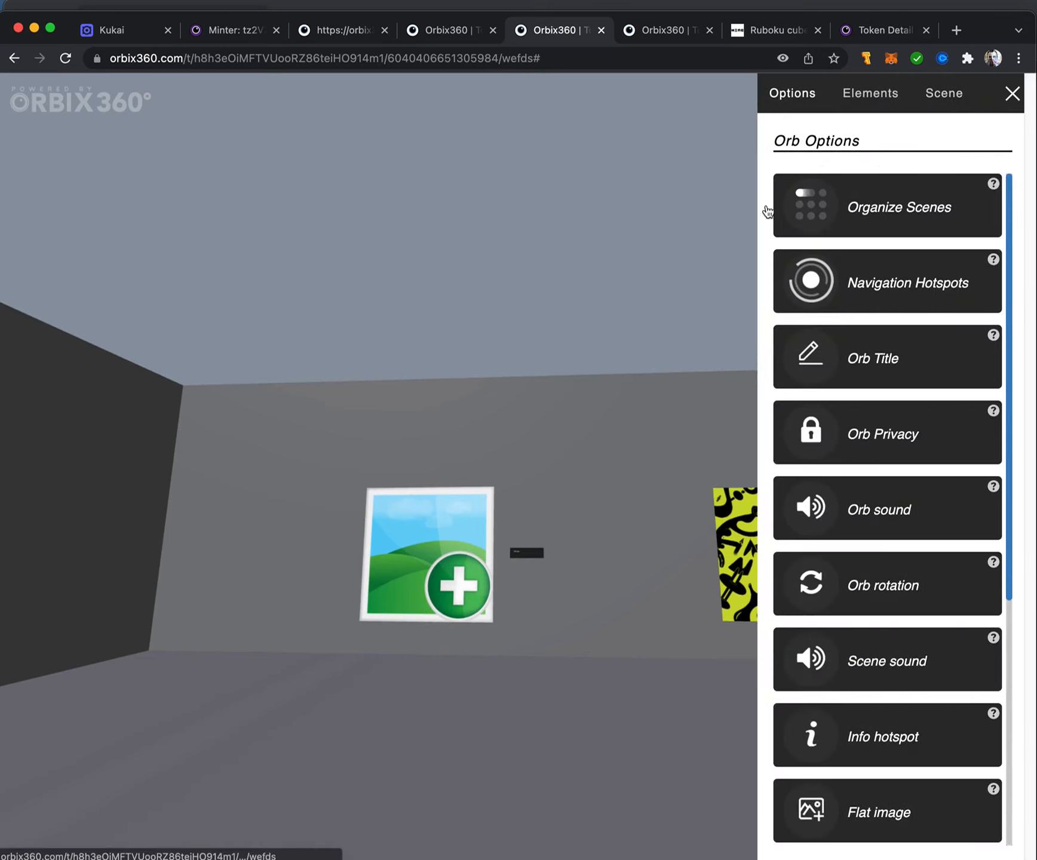
{"action": "left_click", "coordinate": [1003, 97]}
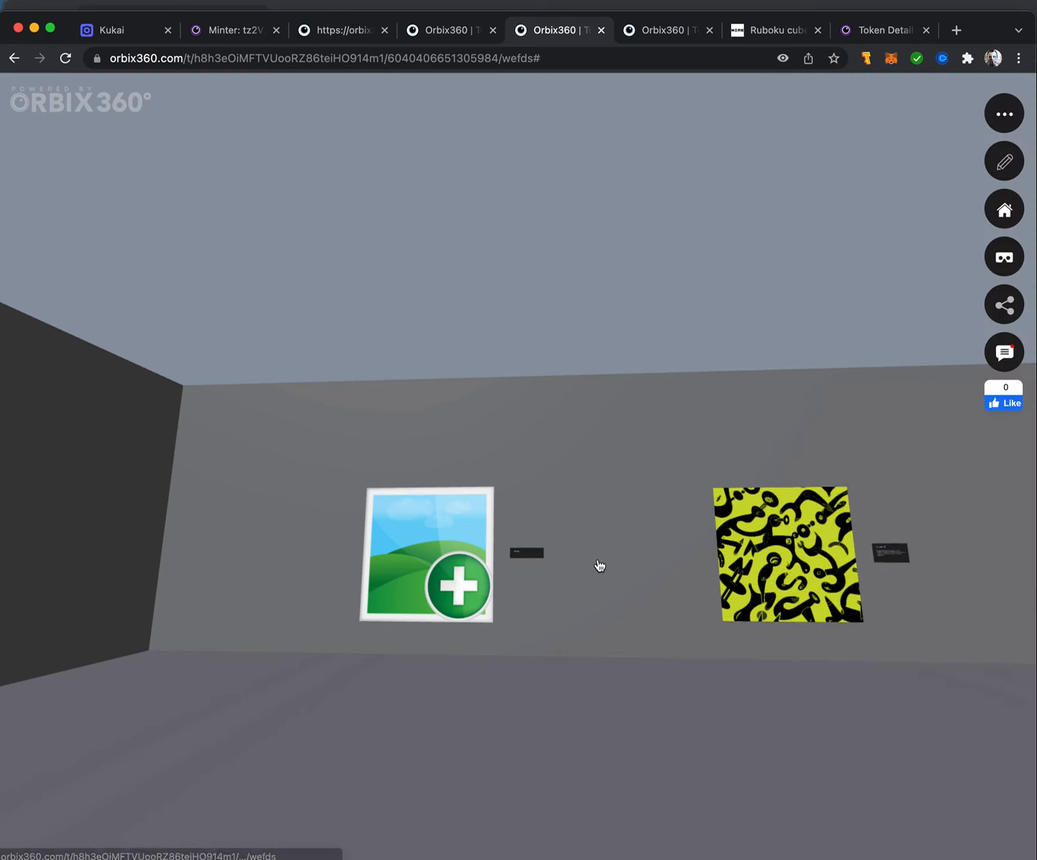
{"action": "left_click", "coordinate": [1009, 163]}
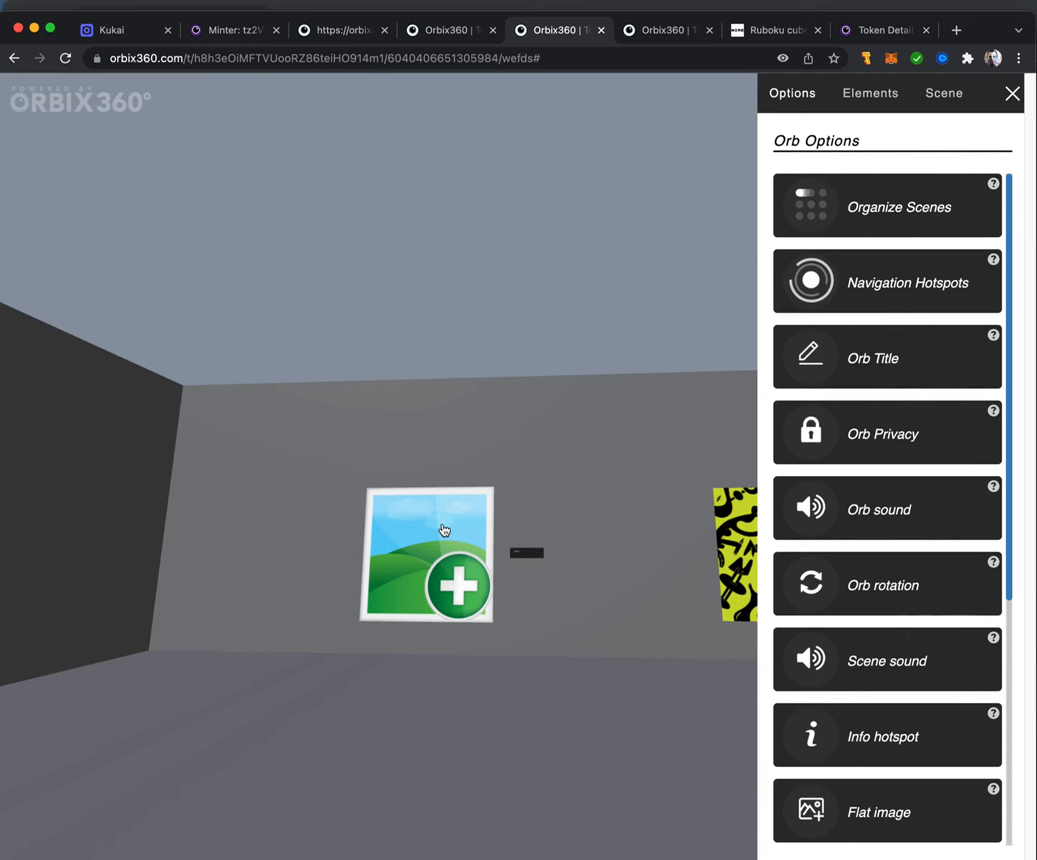
{"action": "left_click", "coordinate": [444, 530]}
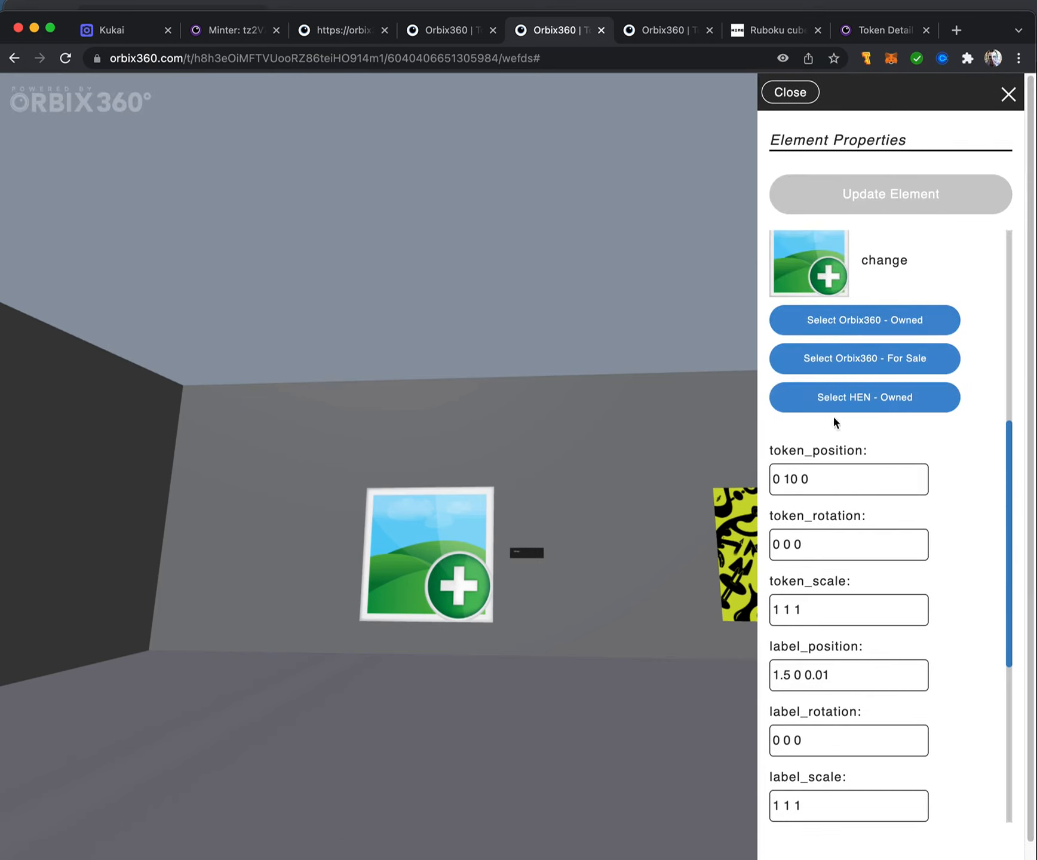
{"action": "left_click", "coordinate": [856, 356]}
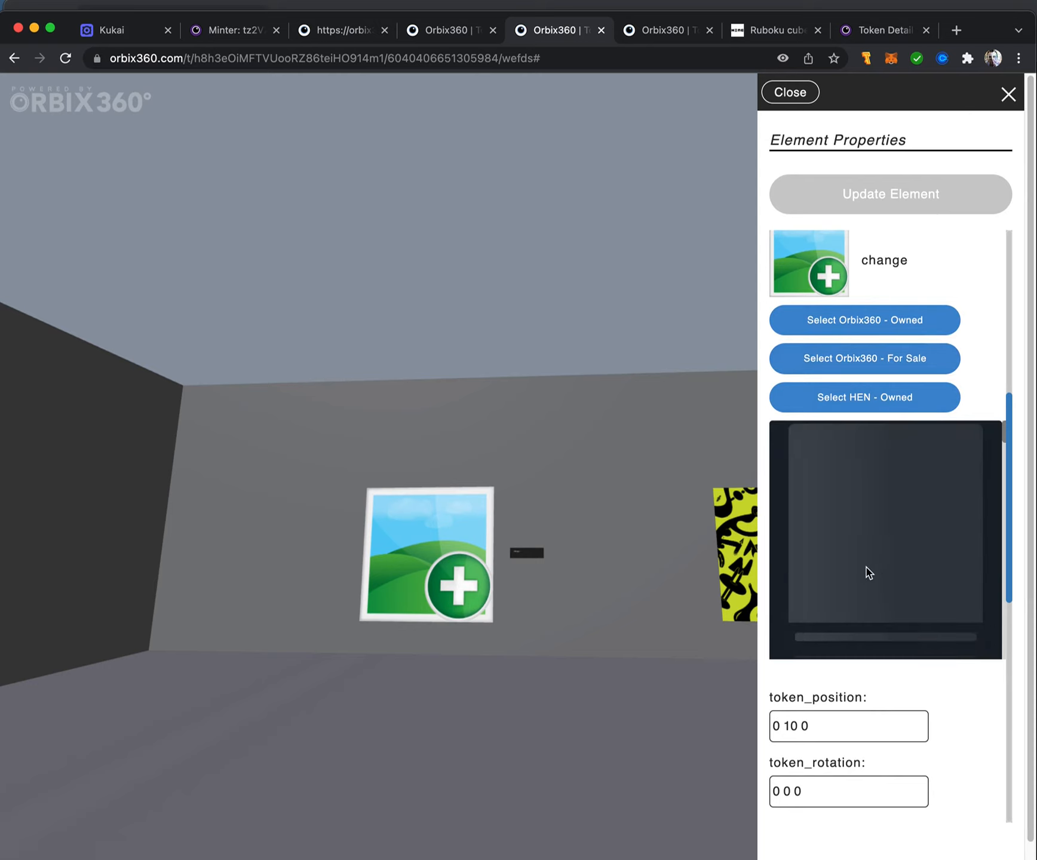